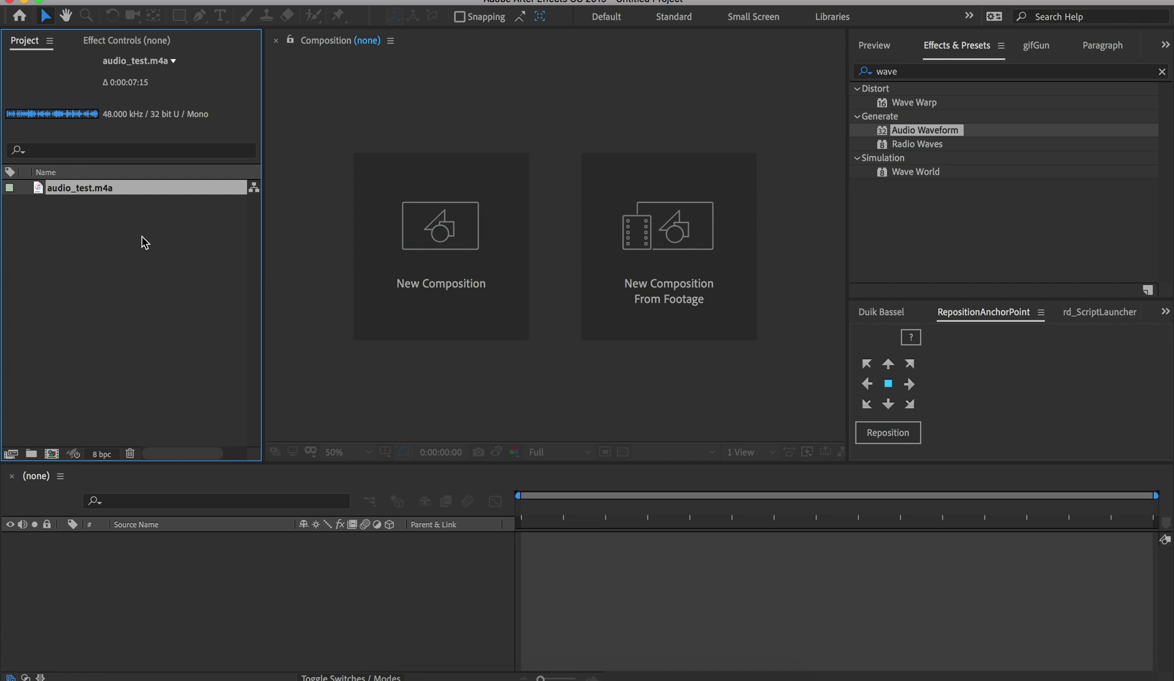
Create Comp 1 at 1080×1080, 24 fps, with a 0:01:21:08 duration
{"action": "key", "text": "super+n"}
{"action": "left_click_drag", "start_coordinate": [775, 305], "coordinate": [683, 140]}
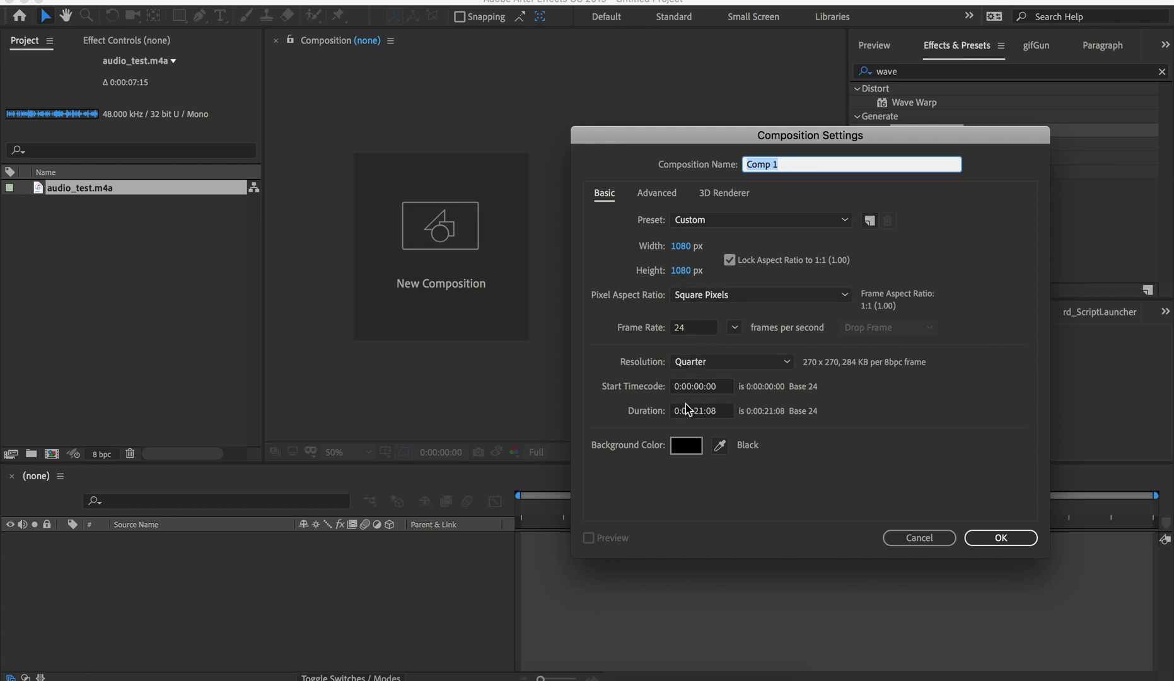
{"action": "left_click", "coordinate": [691, 413]}
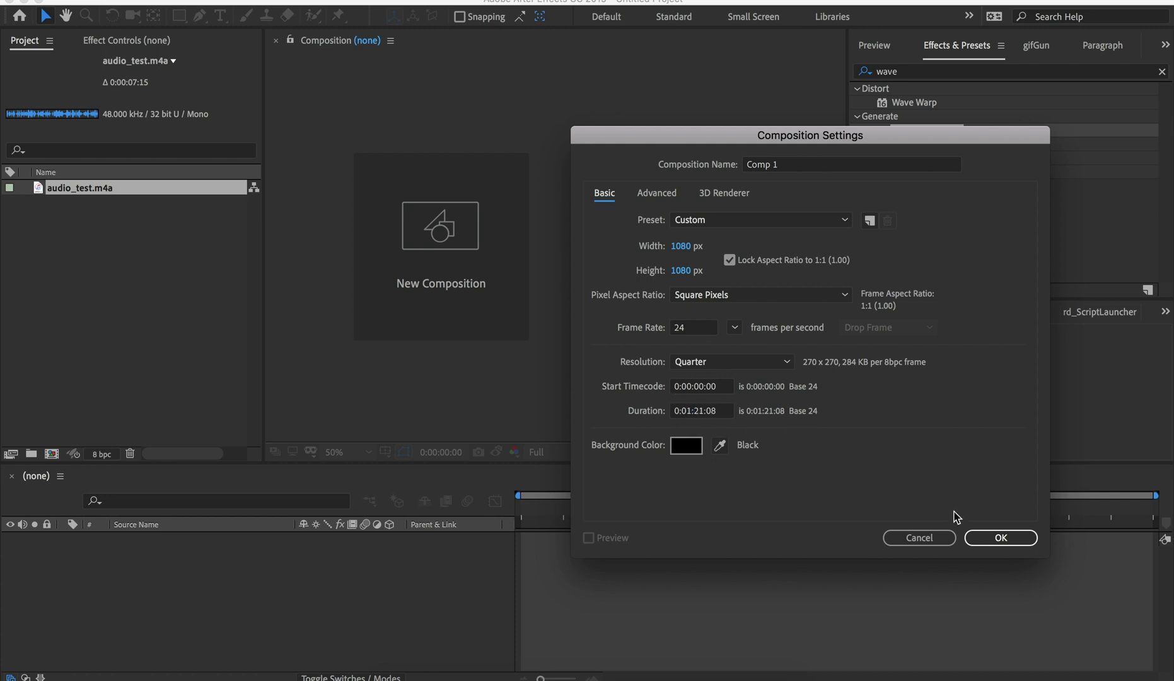
{"action": "left_click", "coordinate": [981, 537]}
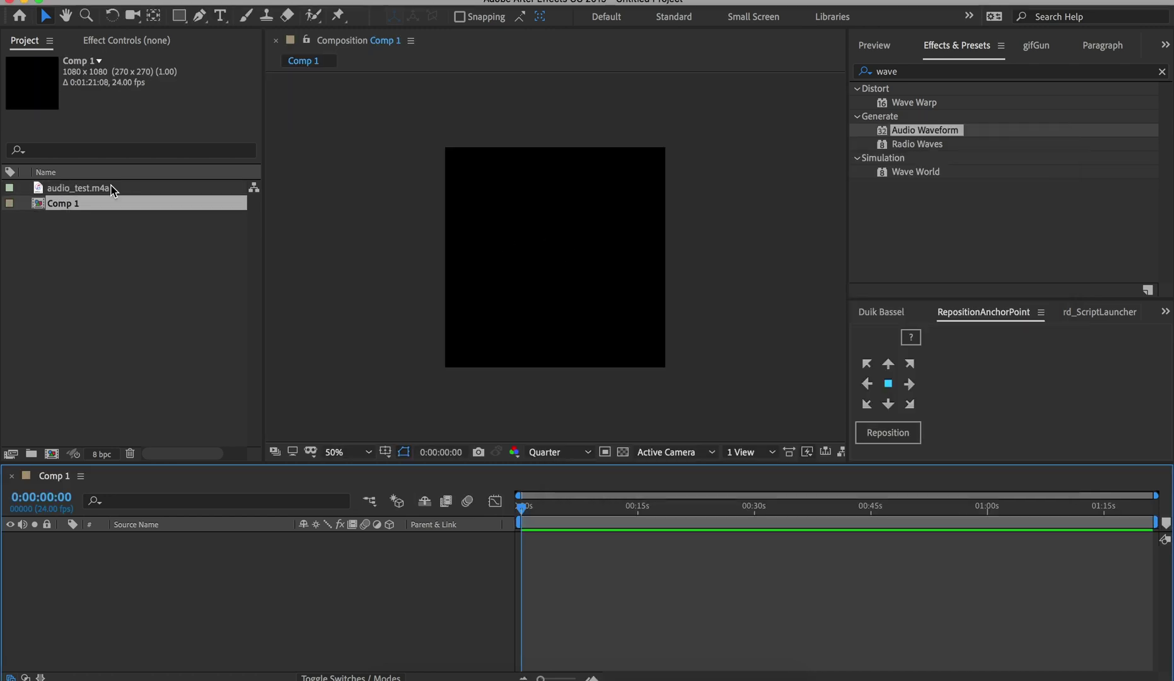
Add audio_test.m4a as a layer and trim the comp to end at 0:00:07:11
{"action": "left_click", "coordinate": [62, 189]}
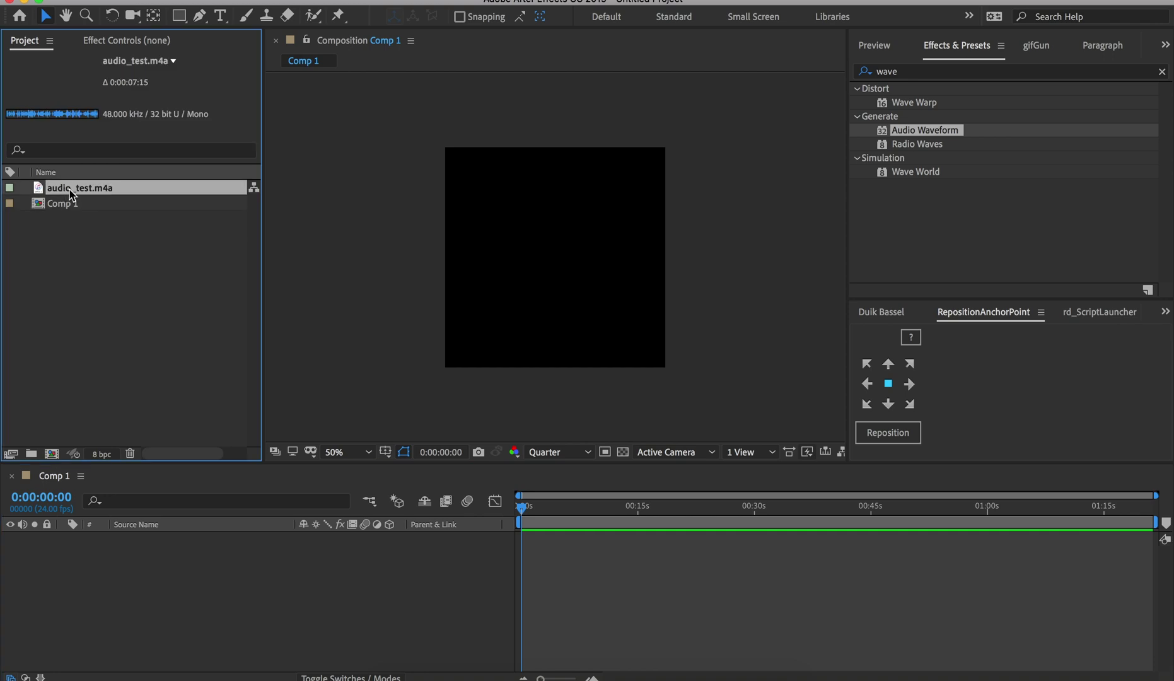
{"action": "left_click_drag", "start_coordinate": [61, 189], "coordinate": [89, 540]}
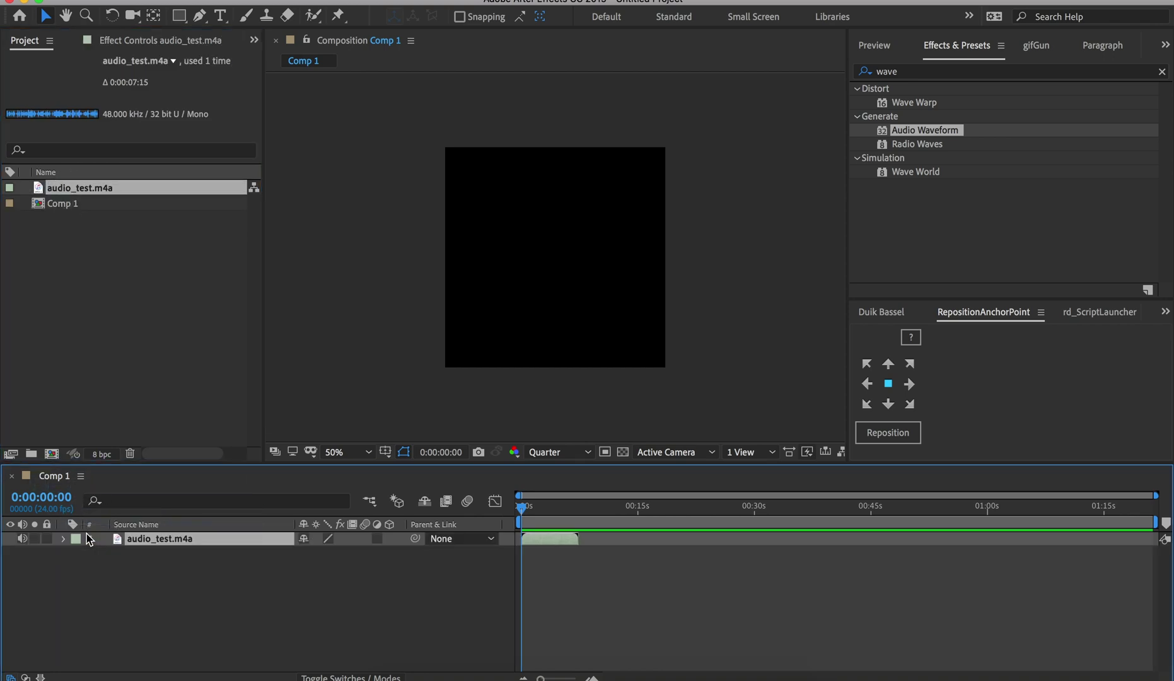
{"action": "left_click", "coordinate": [581, 545]}
{"action": "key", "text": "n"}
{"action": "key", "text": "super+shift+x"}
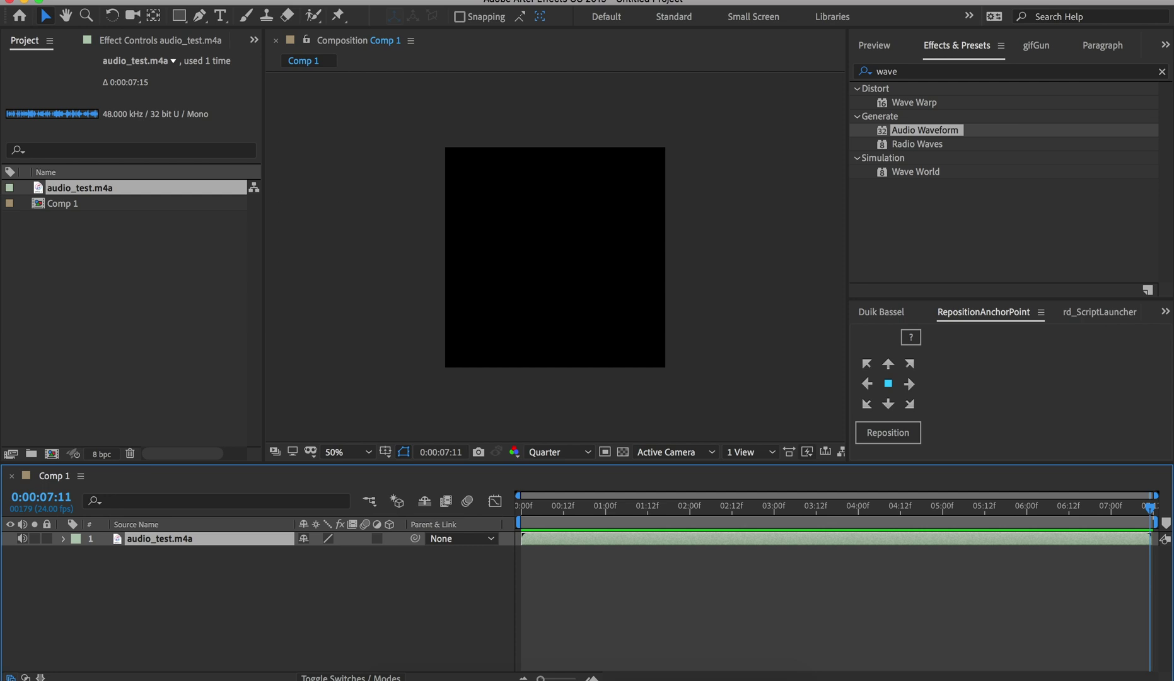
Add a 1080×1080 Medium Gray-Turquoise solid above the audio layer
{"action": "left_click", "coordinate": [306, 0]}
{"action": "mouse_move", "coordinate": [337, 5]}
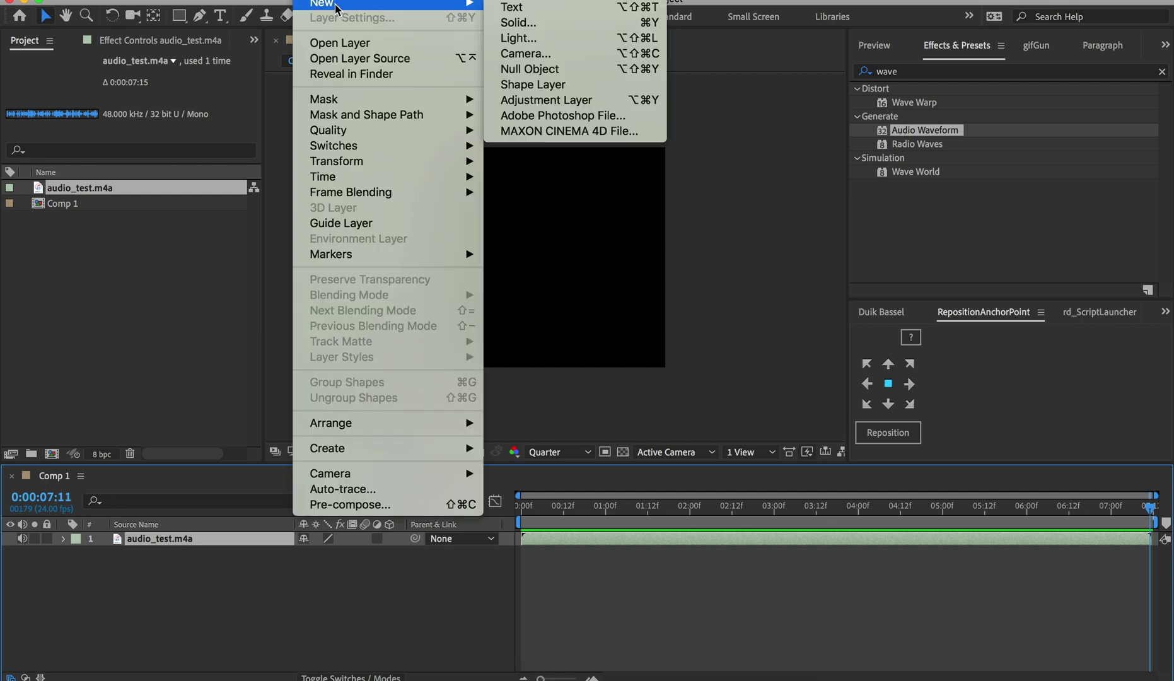
{"action": "left_click", "coordinate": [527, 28]}
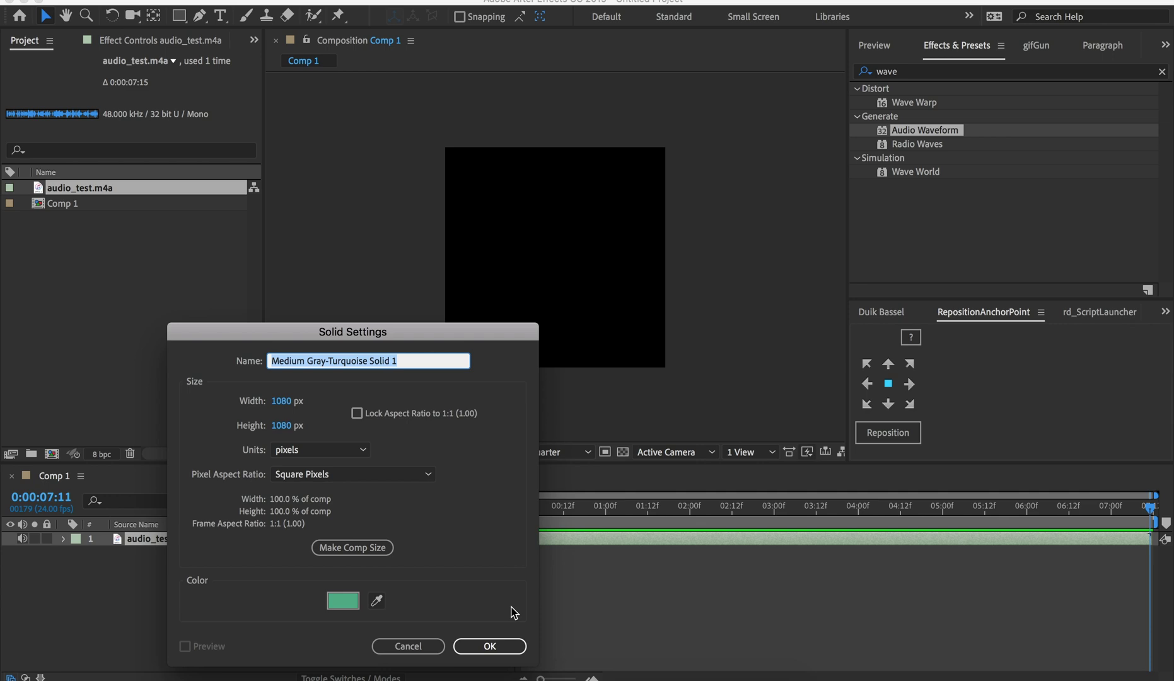
{"action": "left_click", "coordinate": [491, 647]}
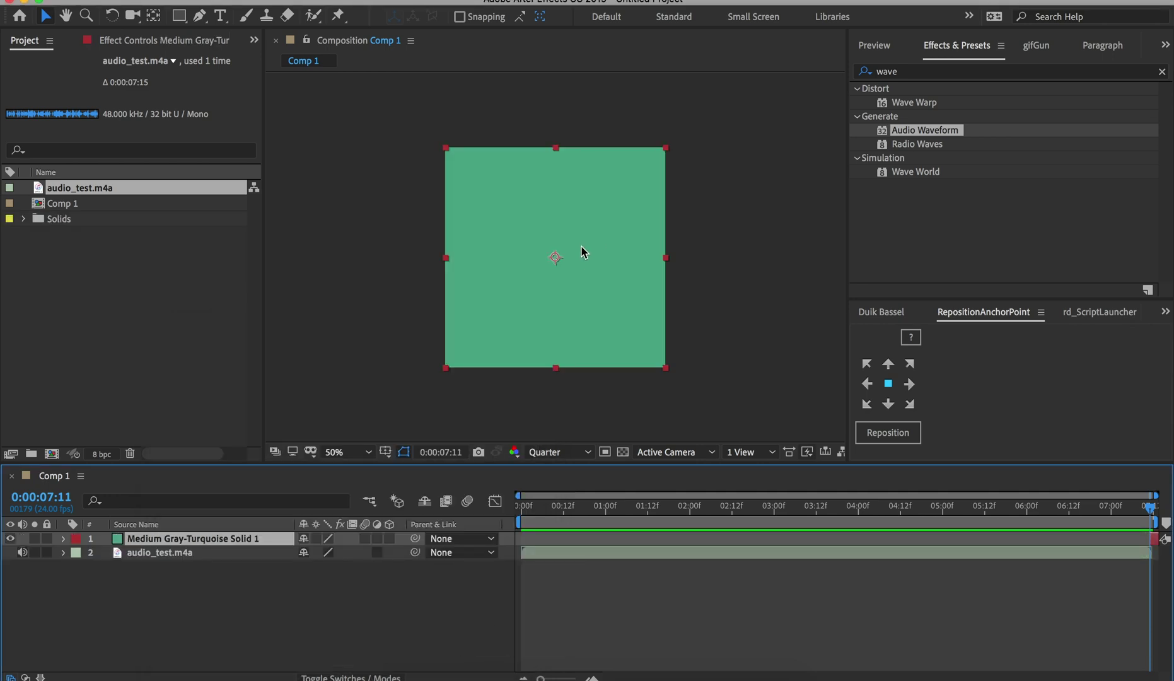
Search Effects & Presets for 'wave' and drag Audio Waveform onto the turquoise solid
{"action": "left_click", "coordinate": [960, 50]}
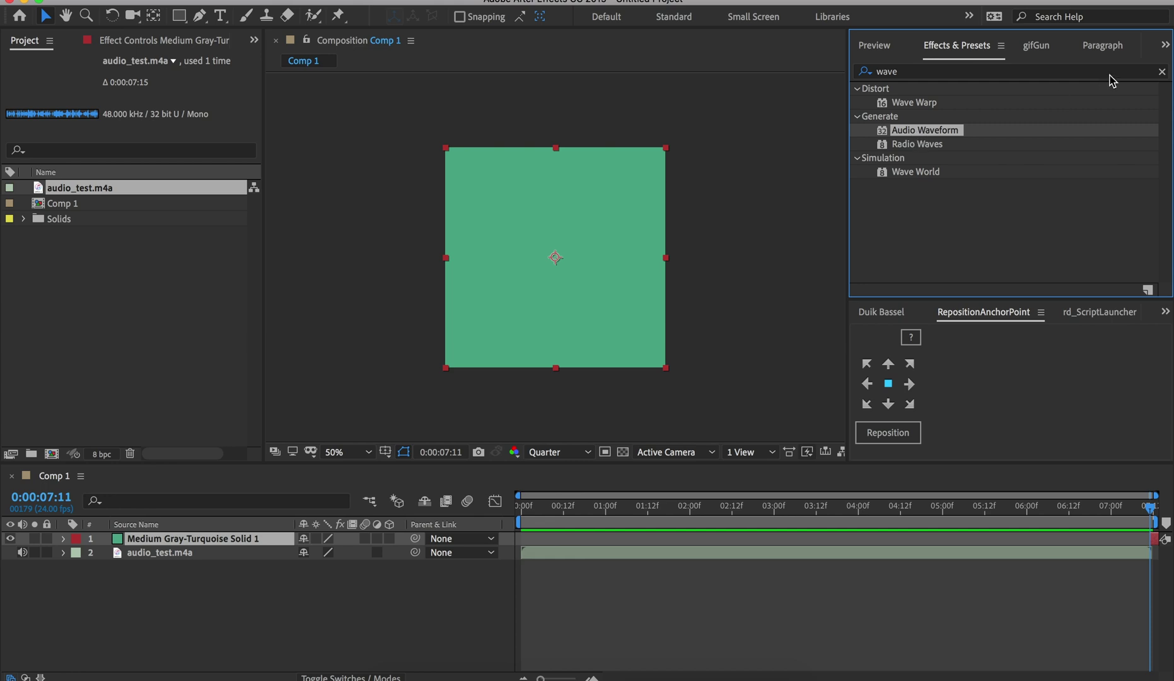
{"action": "left_click", "coordinate": [1161, 72]}
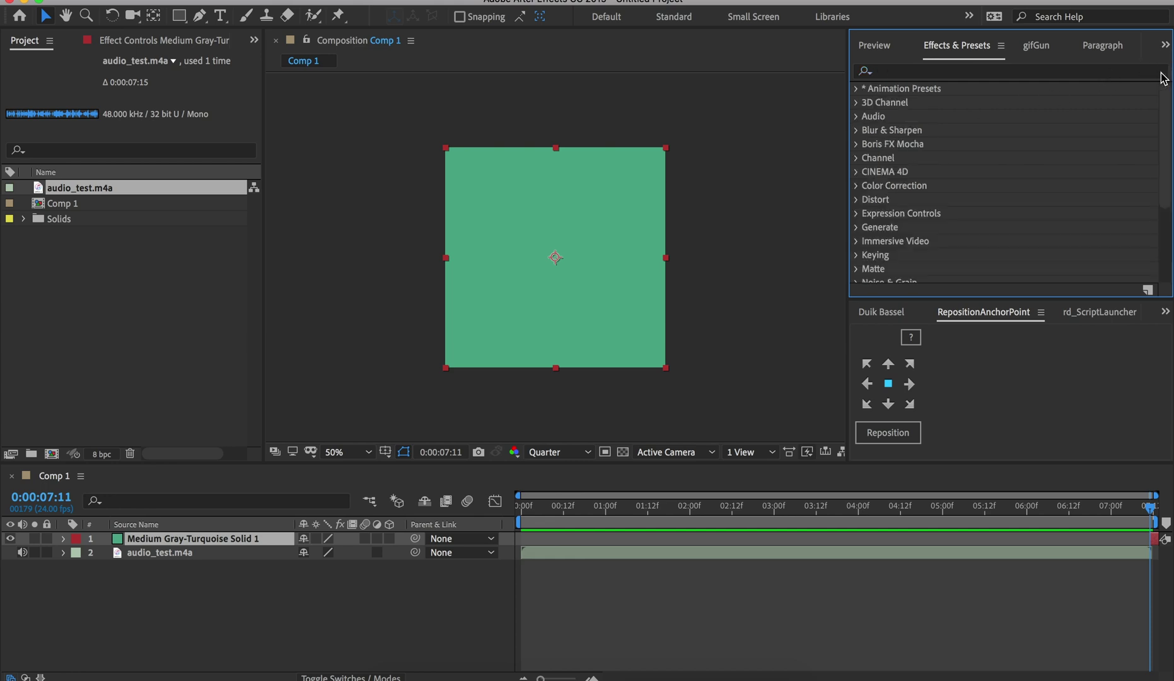
{"action": "left_click", "coordinate": [917, 73]}
{"action": "type", "text": "wave"}
{"action": "left_click_drag", "start_coordinate": [901, 130], "coordinate": [537, 278]}
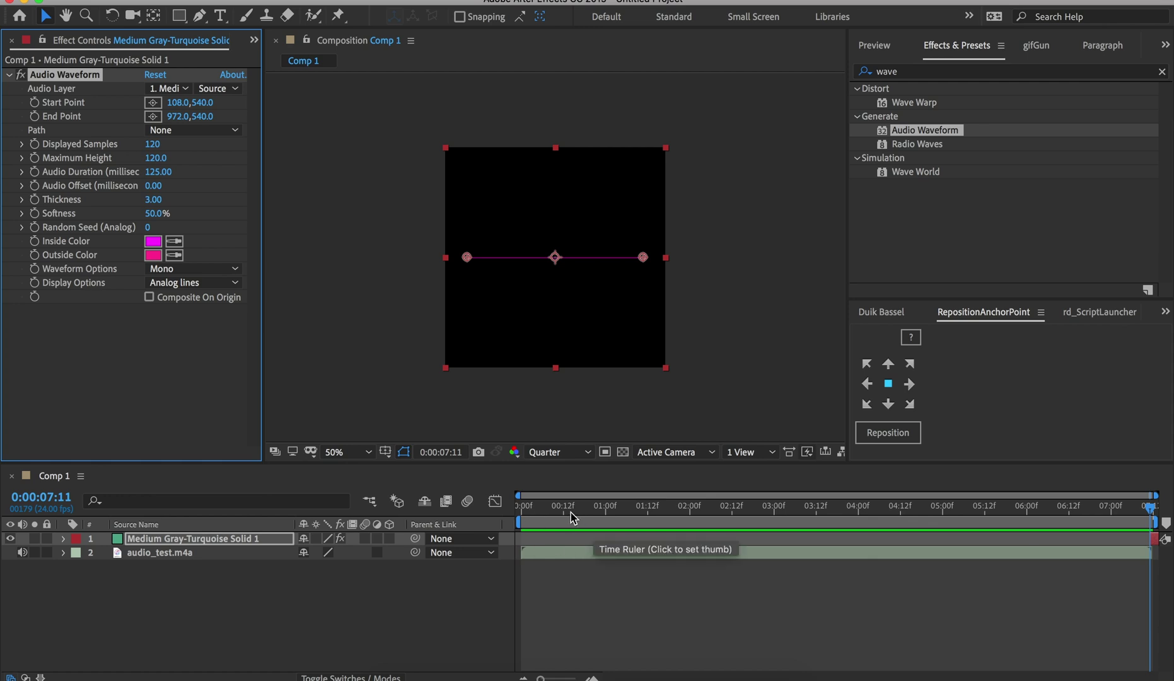
{"action": "left_click_drag", "start_coordinate": [537, 514], "coordinate": [1139, 509]}
{"action": "left_click", "coordinate": [1006, 554]}
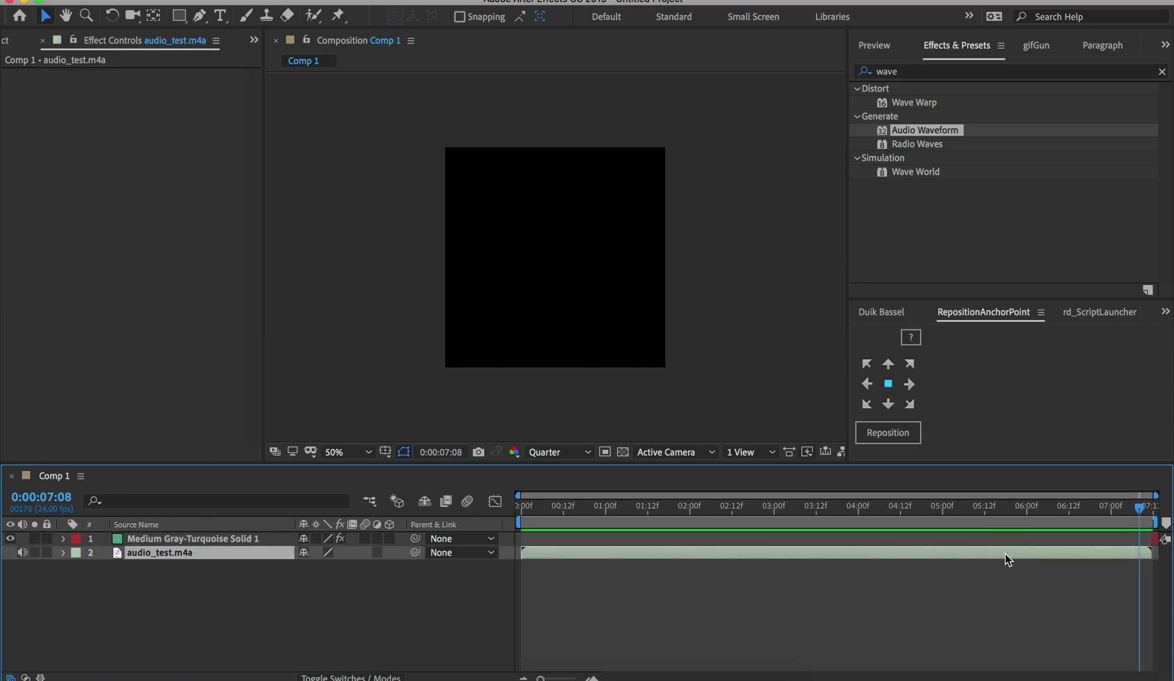
{"action": "key", "text": "Home"}
{"action": "key", "text": "ctrl+Up"}
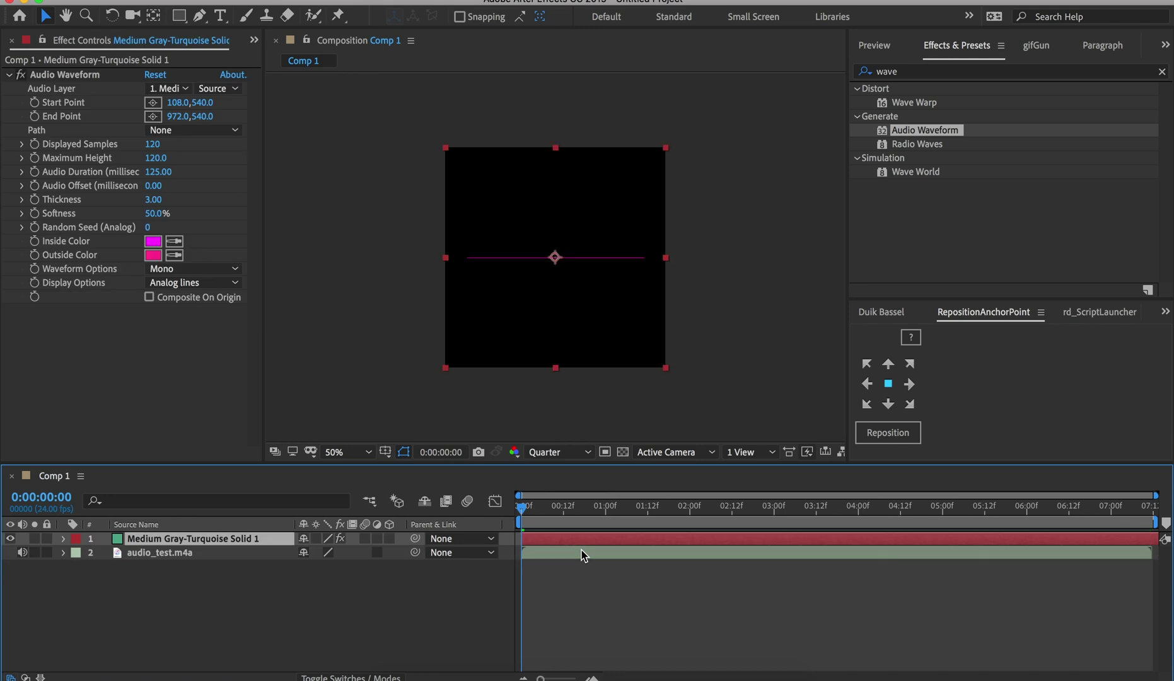
{"action": "key", "text": "space"}
{"action": "left_click_drag", "start_coordinate": [1149, 541], "coordinate": [756, 570]}
{"action": "key", "text": "ctrl+z"}
{"action": "mouse_move", "coordinate": [529, 516]}
{"action": "left_mouse_down"}
{"action": "mouse_move", "coordinate": [521, 510]}
{"action": "mouse_move", "coordinate": [536, 503]}
{"action": "mouse_move", "coordinate": [525, 504]}
{"action": "left_mouse_up"}
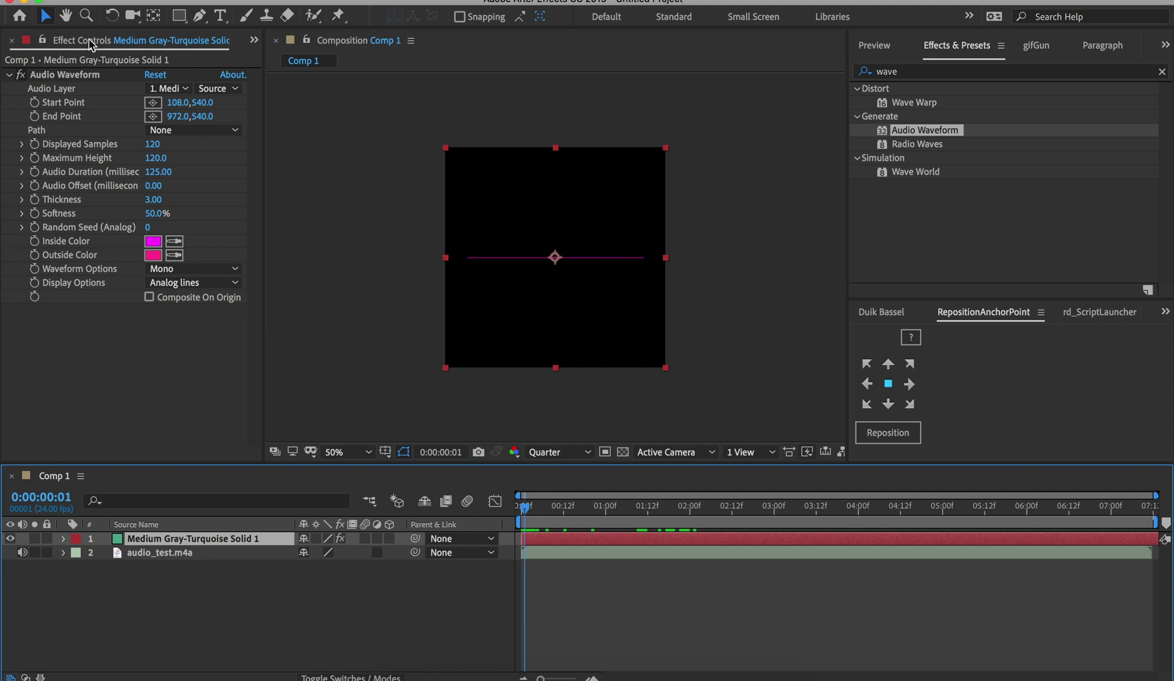
Set the solid's Audio Waveform Audio Layer to audio_test.m4a and scrub to watch it react
{"action": "left_click", "coordinate": [578, 551]}
{"action": "left_click", "coordinate": [571, 538]}
{"action": "left_click", "coordinate": [562, 553]}
{"action": "left_click", "coordinate": [553, 540]}
{"action": "left_click", "coordinate": [179, 89]}
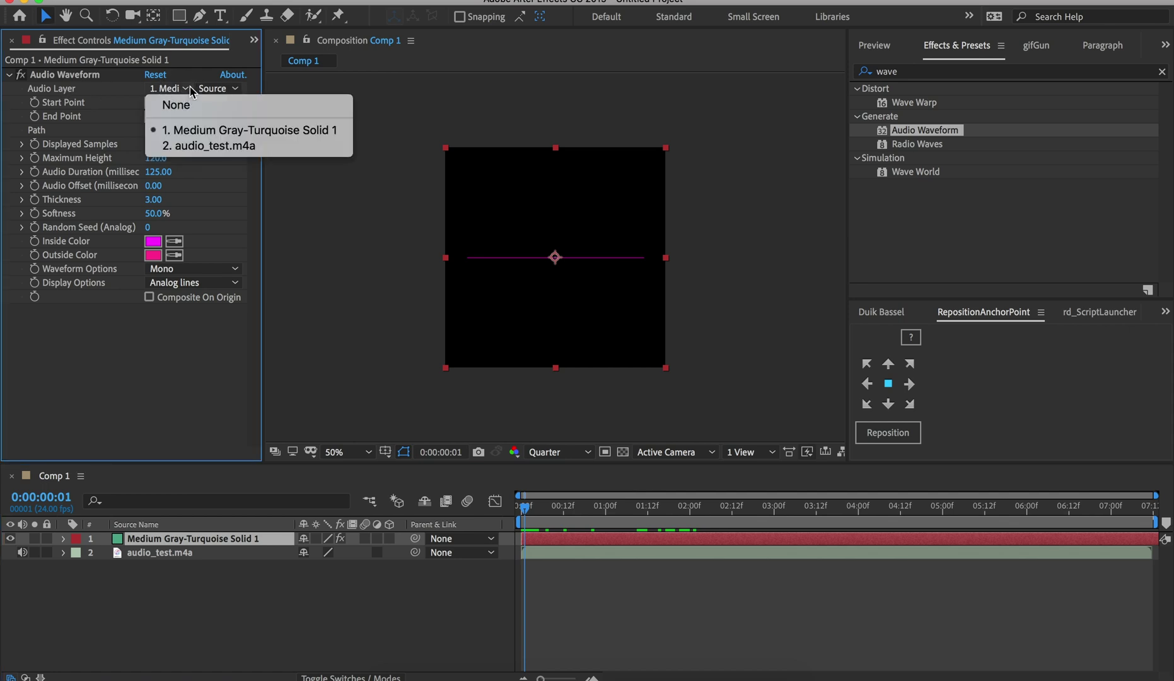
{"action": "left_click", "coordinate": [214, 146]}
{"action": "left_click_drag", "start_coordinate": [527, 526], "coordinate": [629, 522]}
{"action": "left_click", "coordinate": [596, 553]}
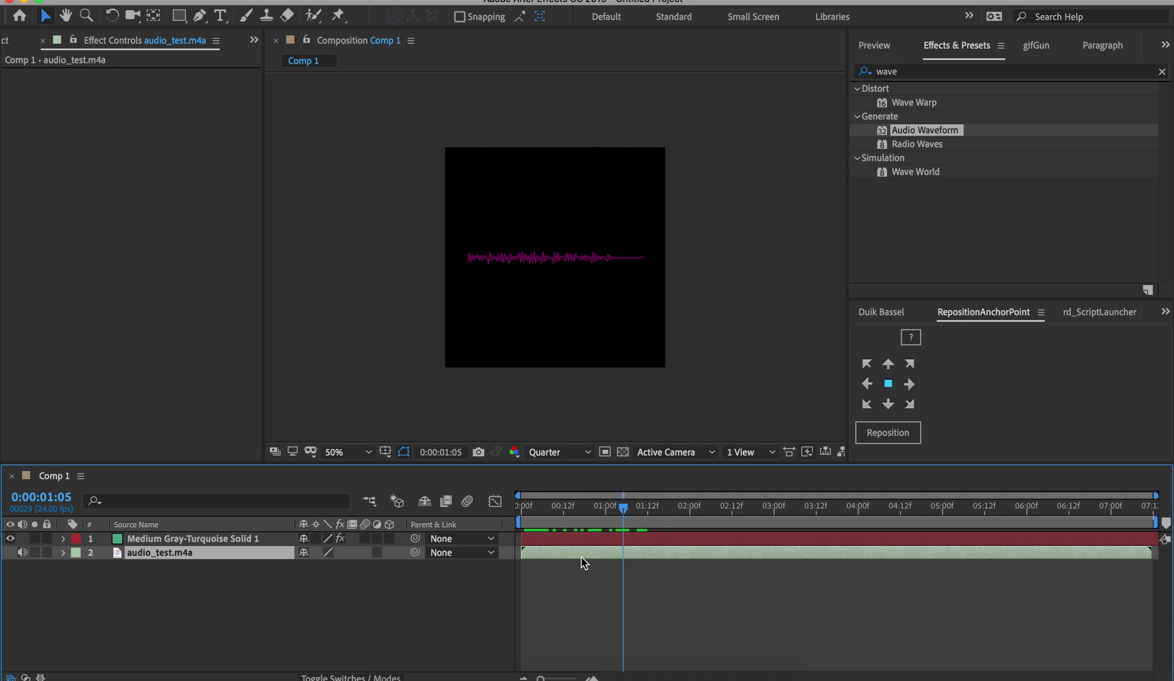
Trim the quiet lead-in off audio_test.m4a and slide the clip to start near 0:00:00:04
{"action": "key", "text": "l"}
{"action": "key", "text": "l"}
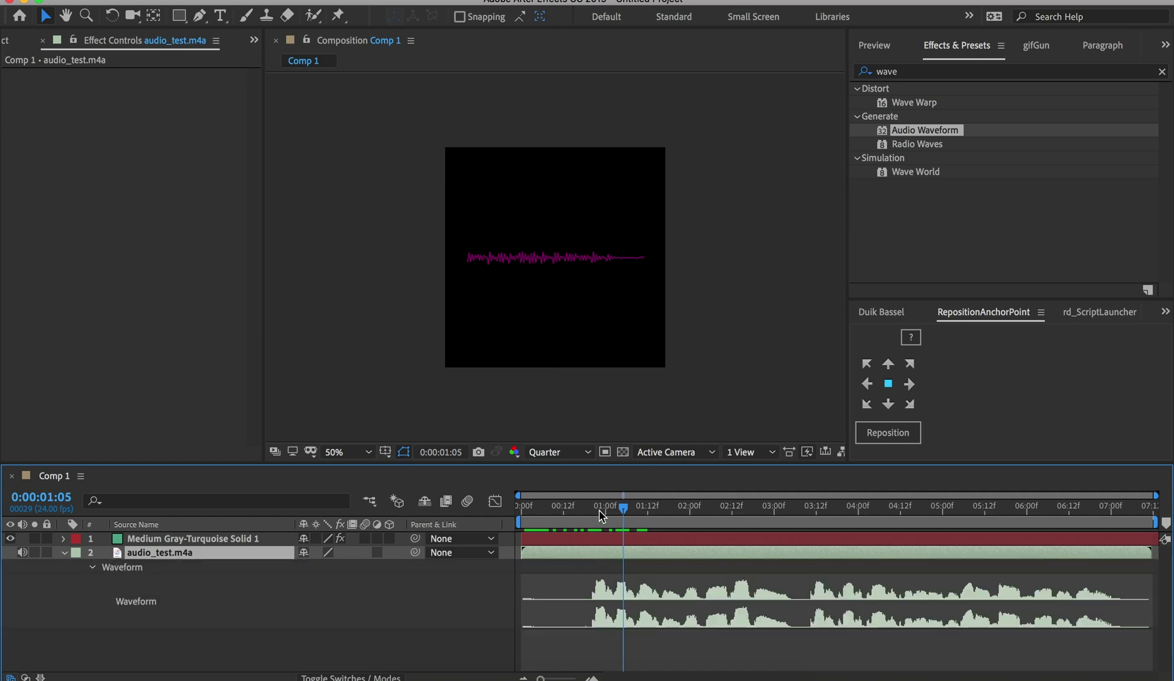
{"action": "left_click_drag", "start_coordinate": [599, 511], "coordinate": [587, 515]}
{"action": "key", "text": "alt+bracketleft"}
{"action": "left_click_drag", "start_coordinate": [616, 553], "coordinate": [550, 553]}
Preview the opening and park the playhead at 0:00:01:07
{"action": "left_click_drag", "start_coordinate": [556, 508], "coordinate": [604, 514]}
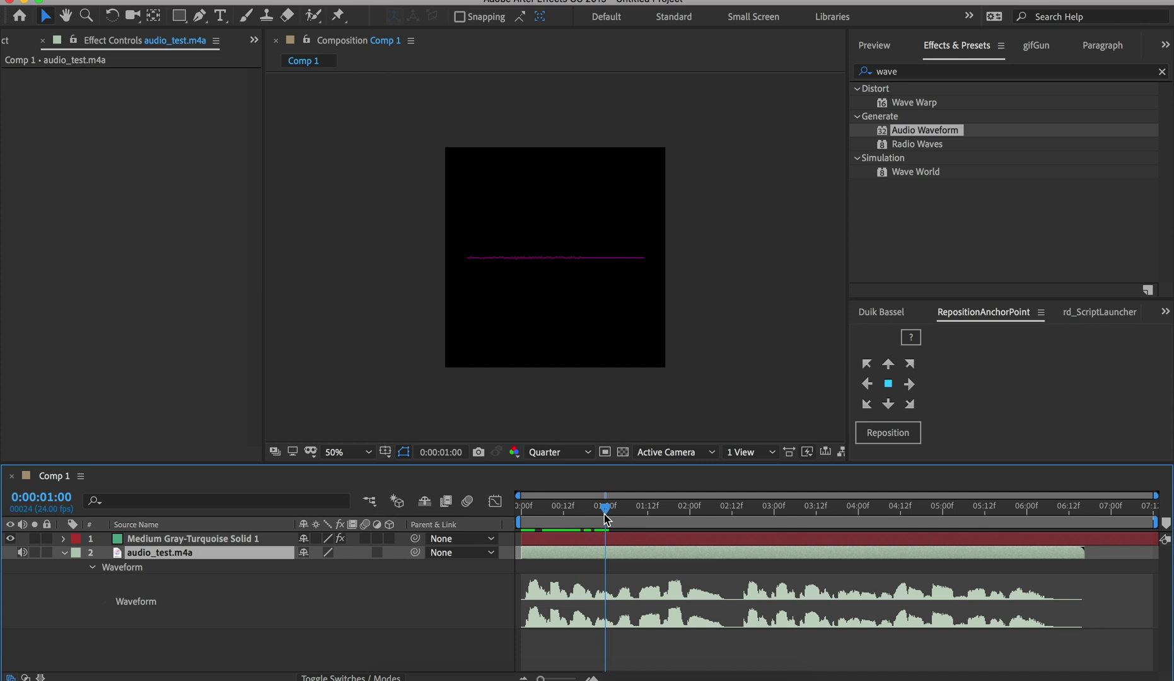
{"action": "key", "text": "space"}
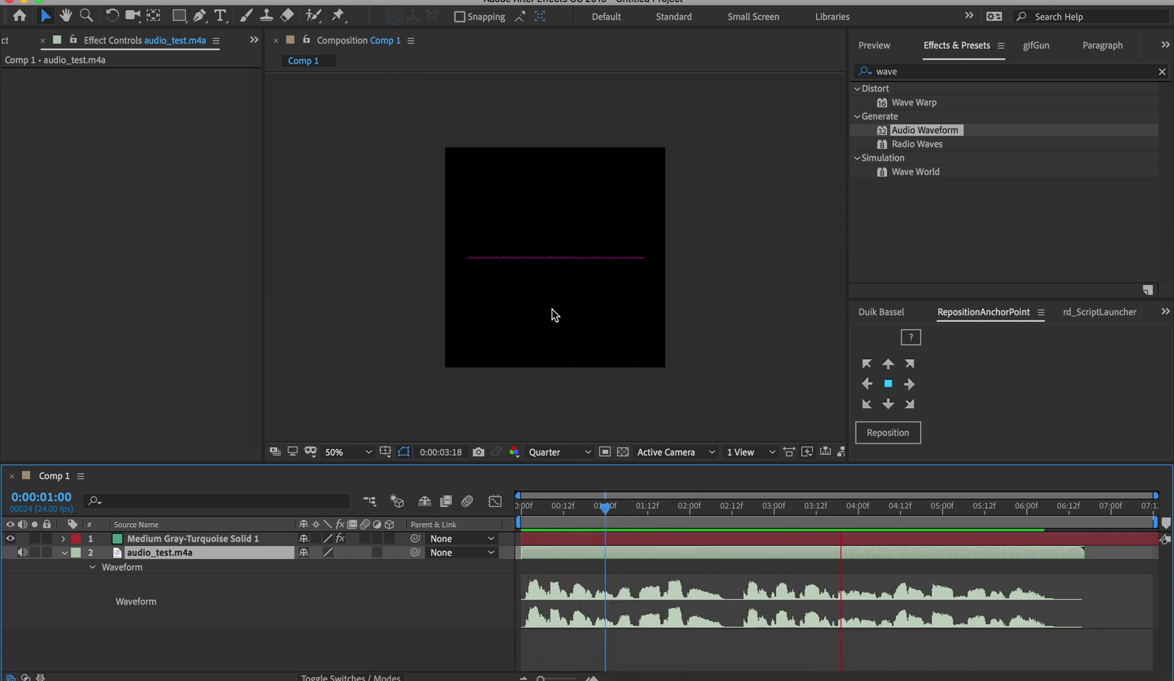
{"action": "left_click_drag", "start_coordinate": [701, 514], "coordinate": [623, 514]}
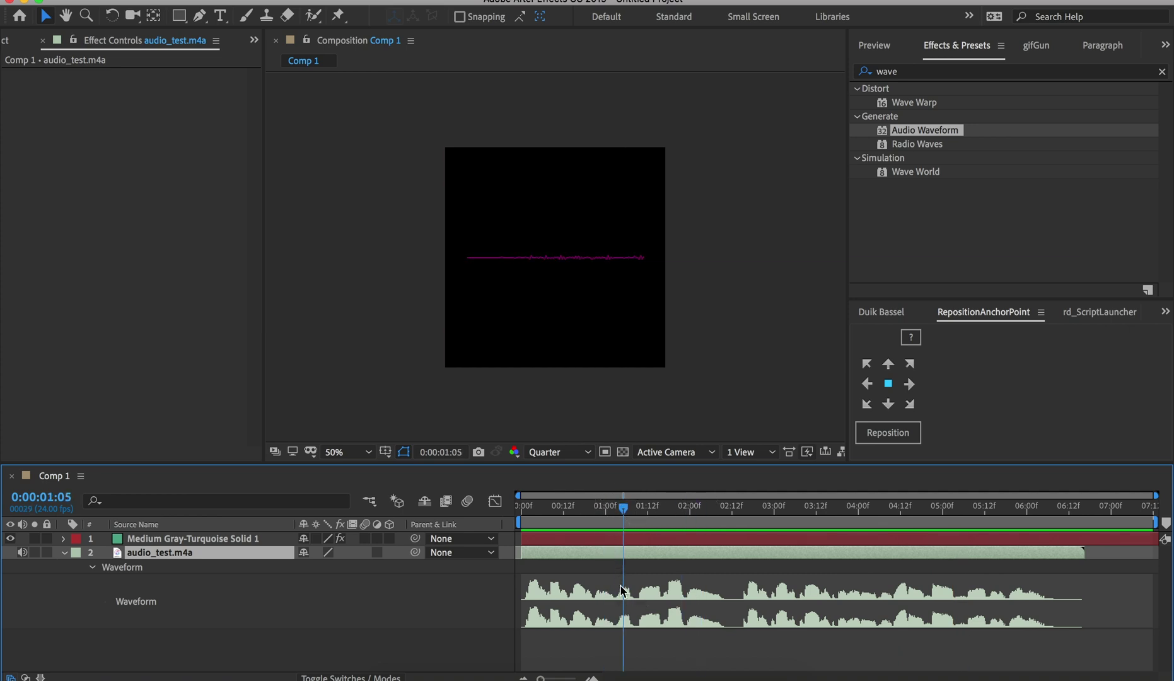
{"action": "left_click_drag", "start_coordinate": [623, 510], "coordinate": [530, 515]}
{"action": "left_click", "coordinate": [632, 540]}
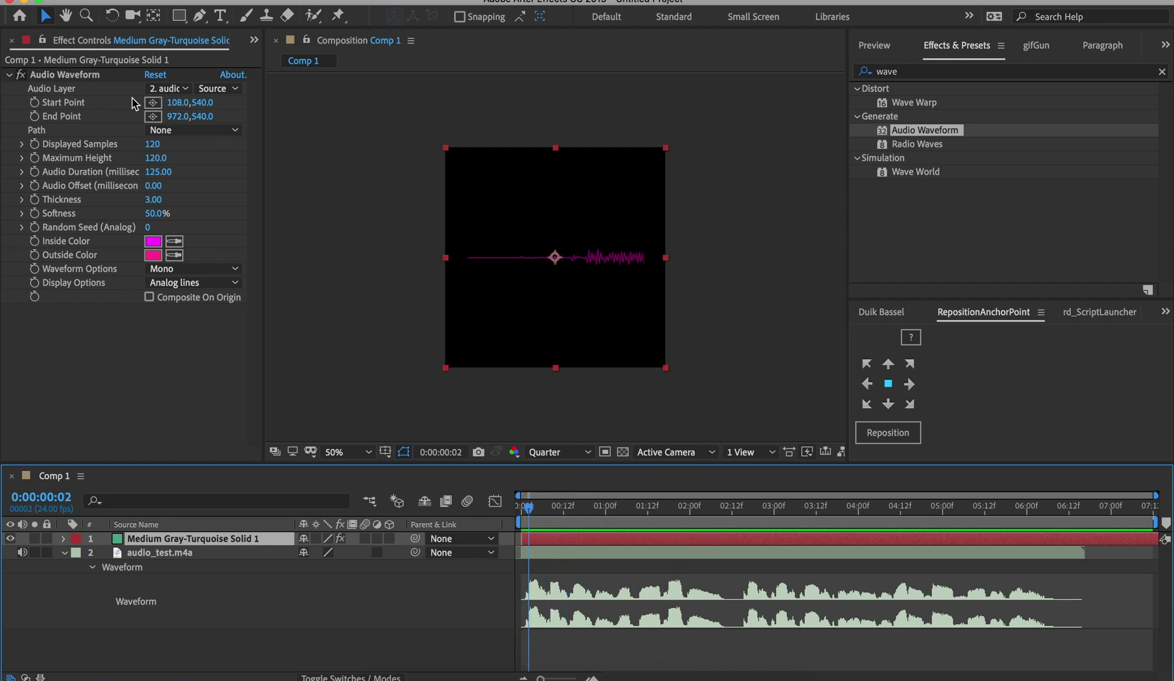
Place the waveform's Start Point at 832,536 and End Point at 248,540 across the centre
{"action": "left_click", "coordinate": [153, 102]}
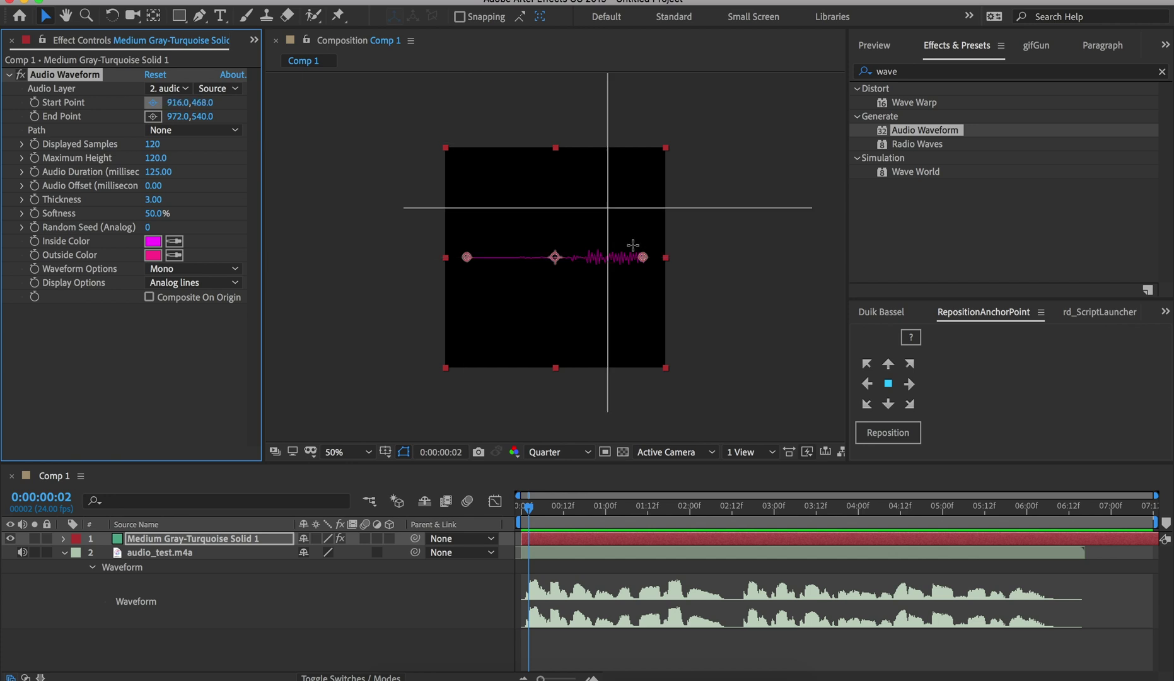
{"action": "left_click", "coordinate": [640, 256]}
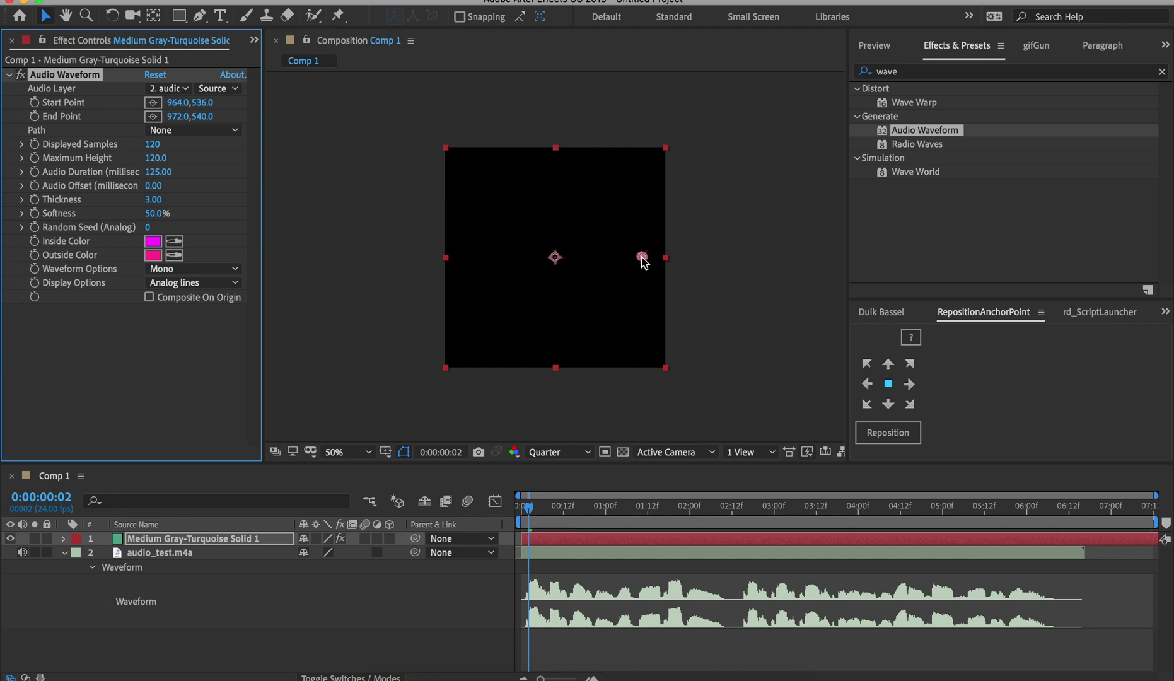
{"action": "left_click", "coordinate": [154, 118]}
{"action": "left_click", "coordinate": [481, 257]}
{"action": "mouse_move", "coordinate": [482, 257]}
{"action": "left_mouse_down"}
{"action": "mouse_move", "coordinate": [528, 246]}
{"action": "mouse_move", "coordinate": [496, 247]}
{"action": "mouse_move", "coordinate": [560, 252]}
{"action": "mouse_move", "coordinate": [495, 255]}
{"action": "left_mouse_up"}
{"action": "left_click_drag", "start_coordinate": [642, 257], "coordinate": [615, 257]}
{"action": "left_click_drag", "start_coordinate": [597, 518], "coordinate": [563, 517]}
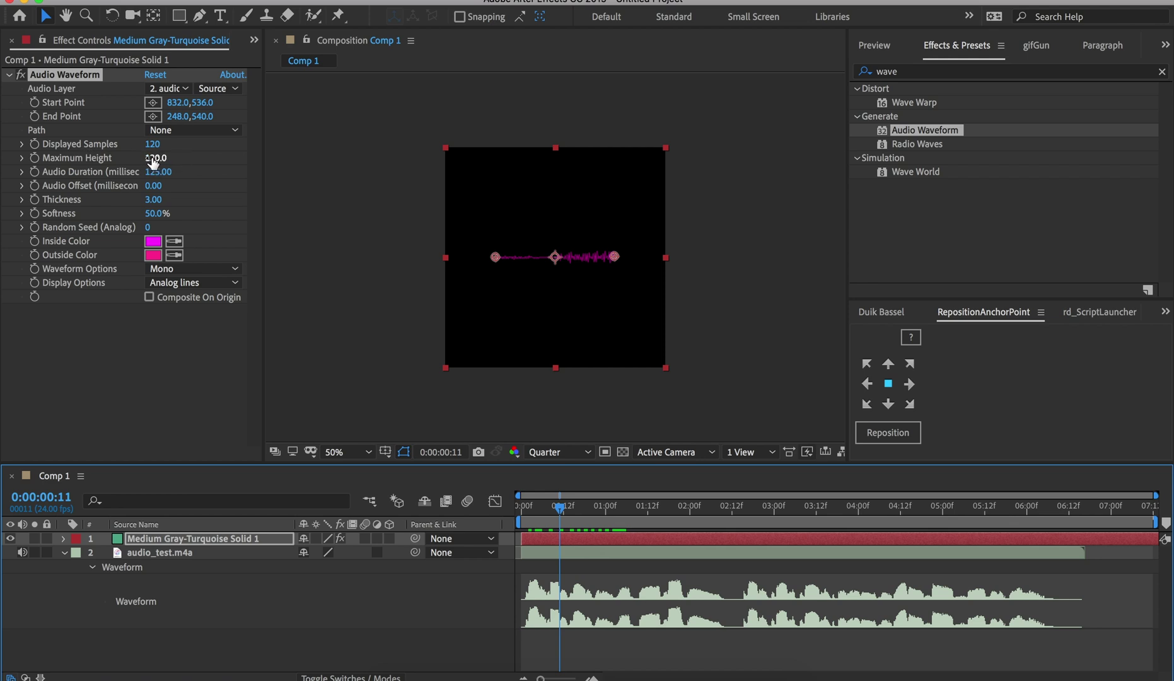
Raise the waveform's Maximum Height to 960 and Thickness to 3.80, previewing the result
{"action": "left_click_drag", "start_coordinate": [154, 163], "coordinate": [314, 169]}
{"action": "key", "text": "space"}
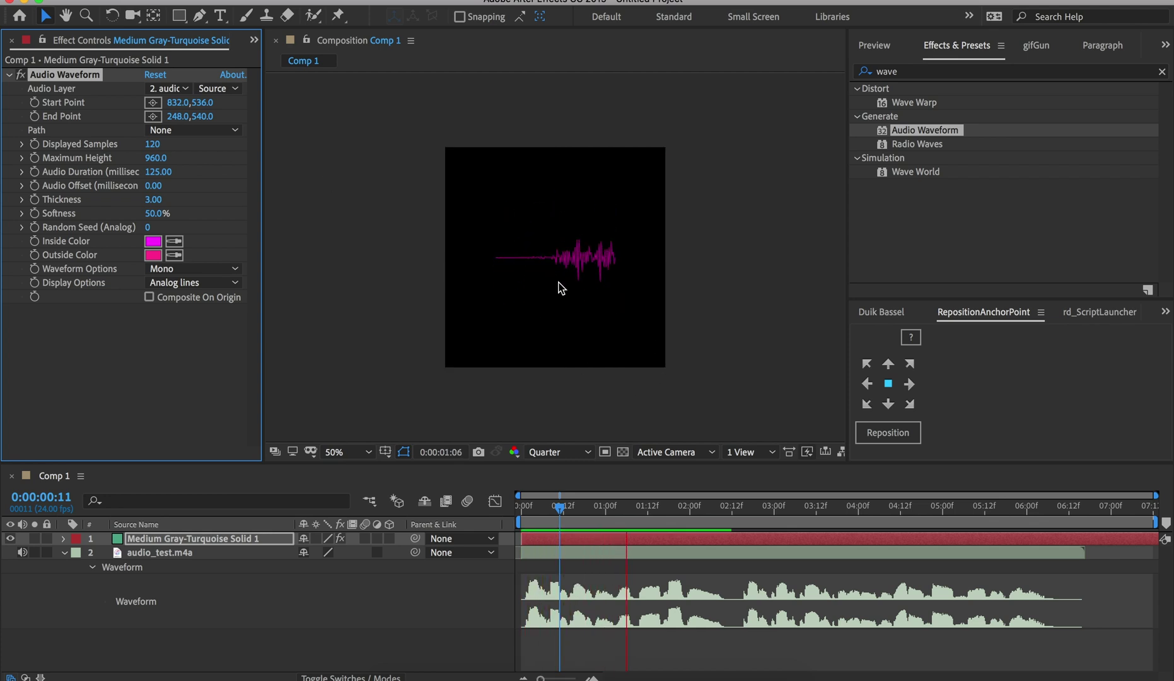
{"action": "key", "text": "space"}
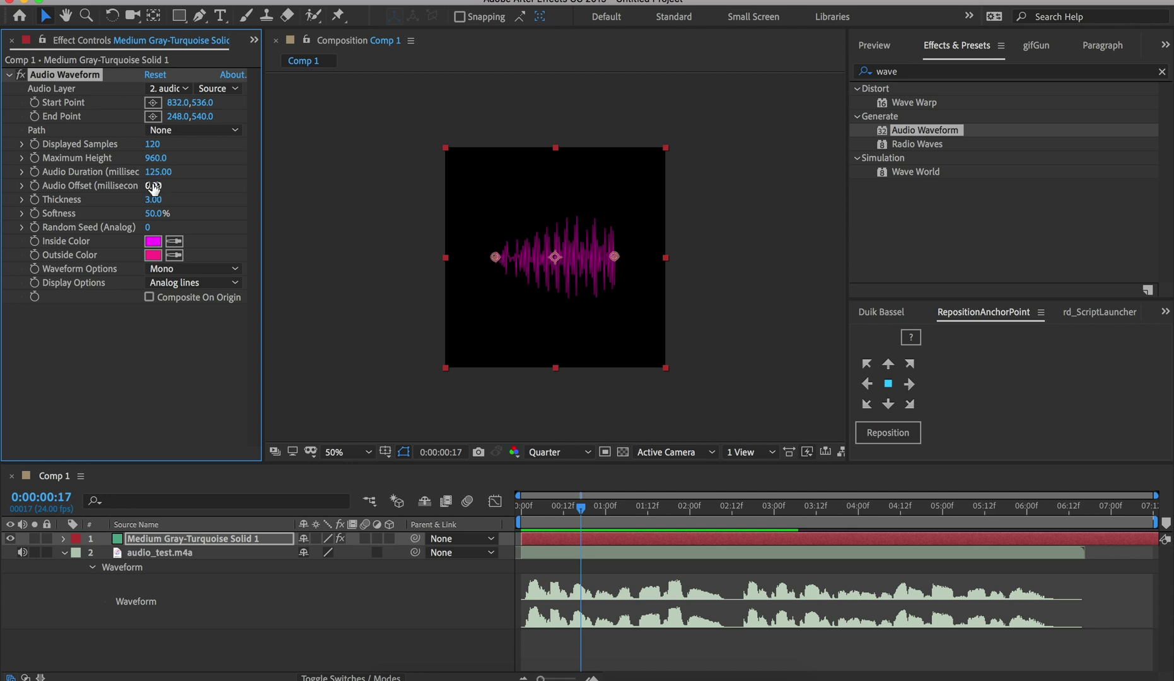
{"action": "left_click_drag", "start_coordinate": [156, 201], "coordinate": [134, 175]}
{"action": "key", "text": "space"}
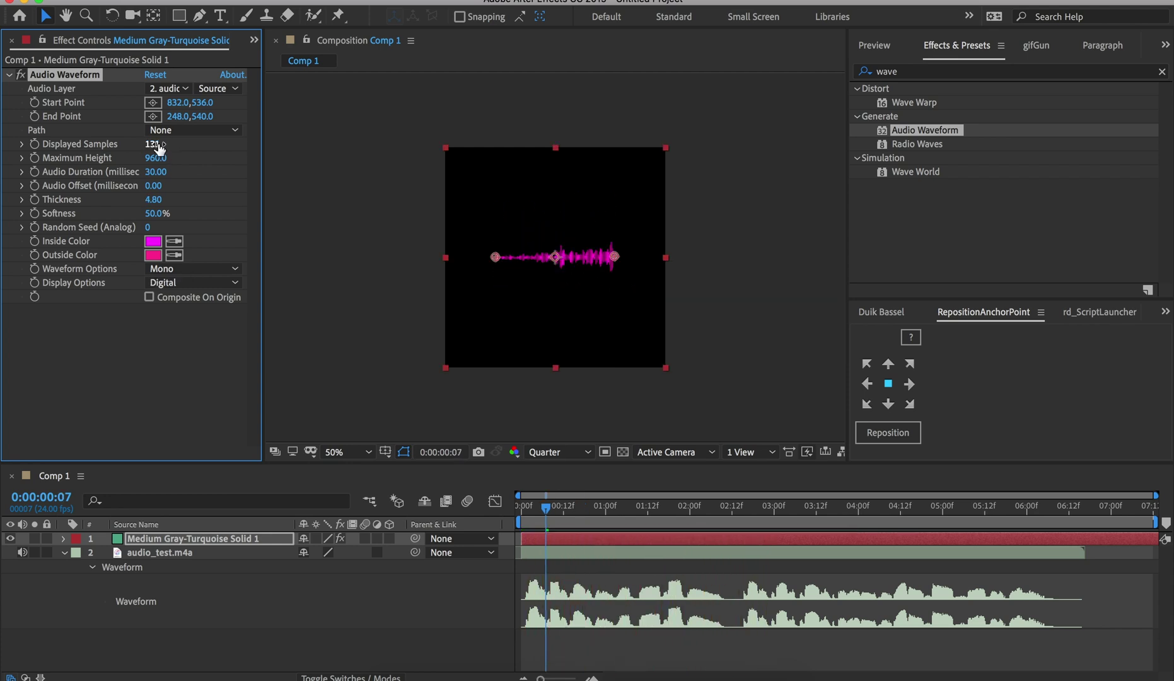
Reduce Displayed Samples to 19 and raise Thickness to 7.60 for bold bars
{"action": "left_click_drag", "start_coordinate": [153, 145], "coordinate": [57, 147]}
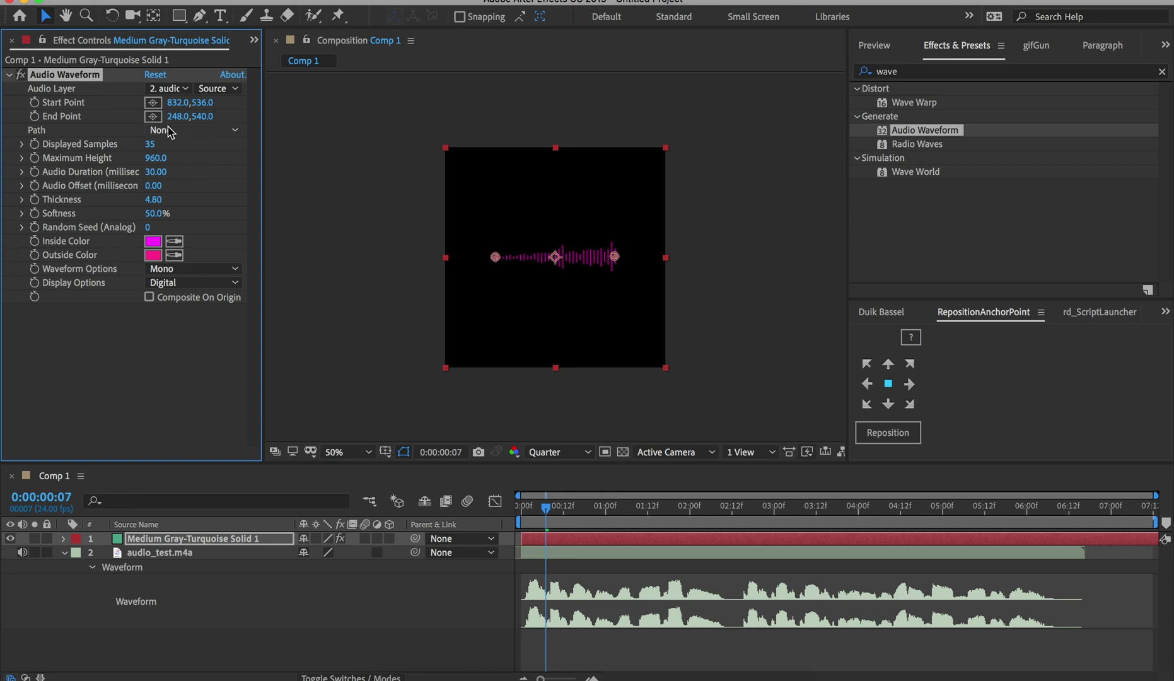
{"action": "left_click", "coordinate": [552, 508]}
{"action": "left_click_drag", "start_coordinate": [553, 511], "coordinate": [550, 513]}
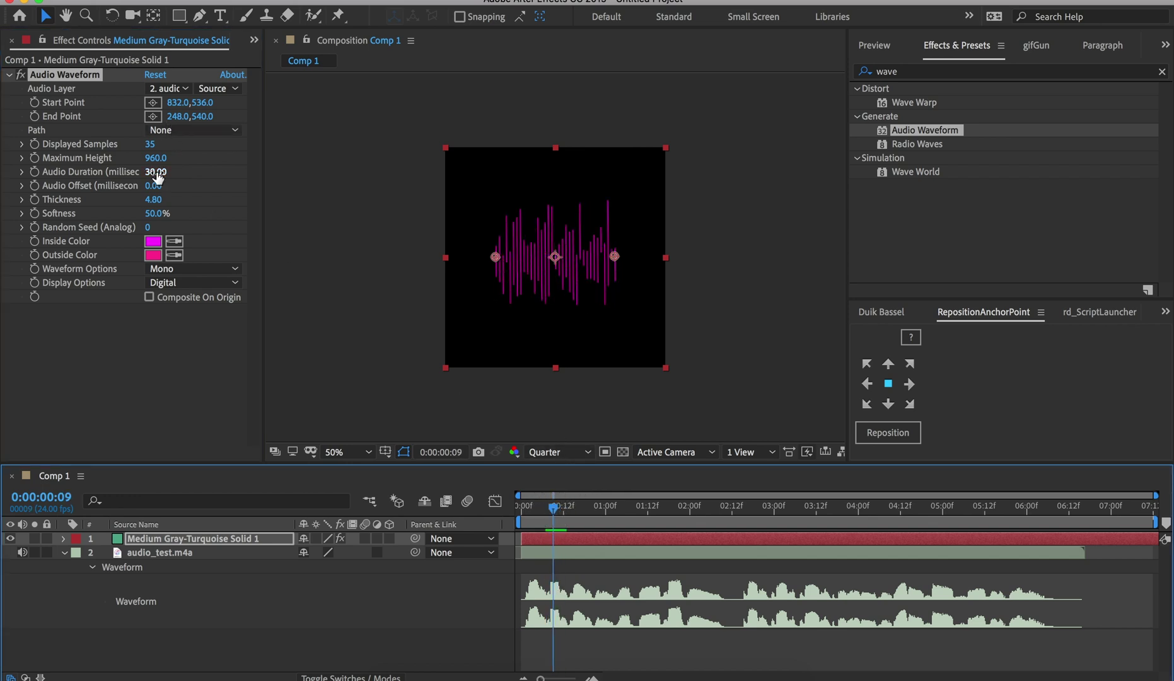
{"action": "left_click", "coordinate": [147, 144]}
{"action": "left_click_drag", "start_coordinate": [147, 144], "coordinate": [134, 141]}
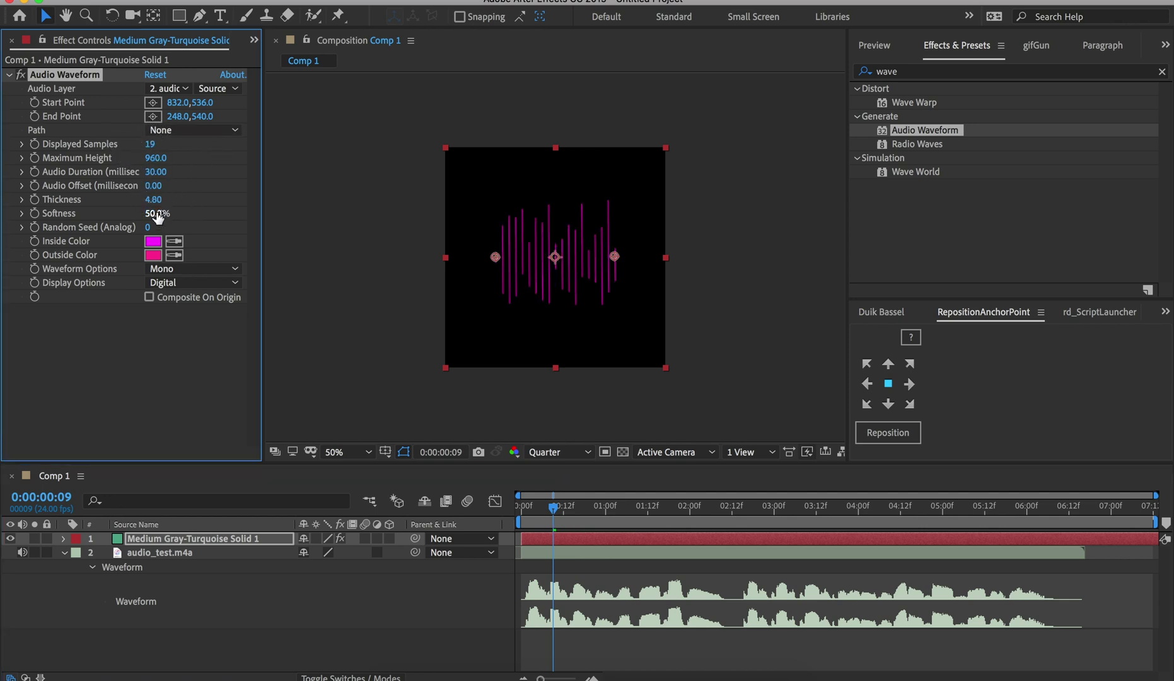
{"action": "left_click_drag", "start_coordinate": [157, 199], "coordinate": [178, 201]}
Play back and scrub the animation to check the 19 bold bars
{"action": "left_click", "coordinate": [430, 323]}
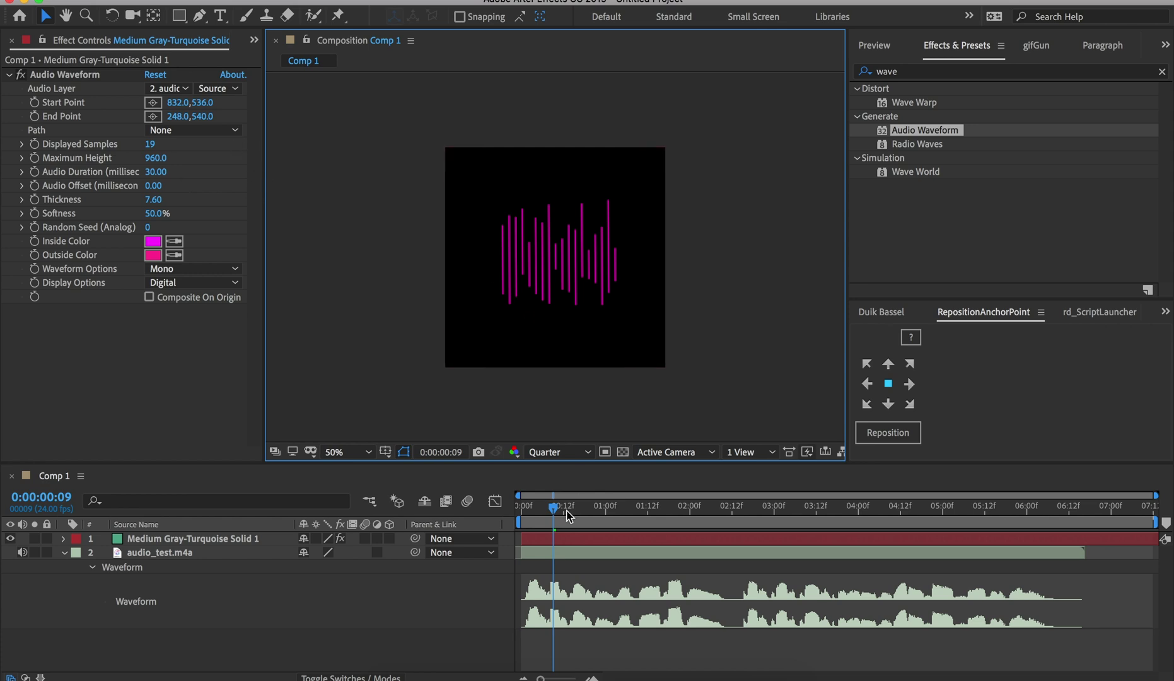
{"action": "left_click_drag", "start_coordinate": [553, 508], "coordinate": [527, 511]}
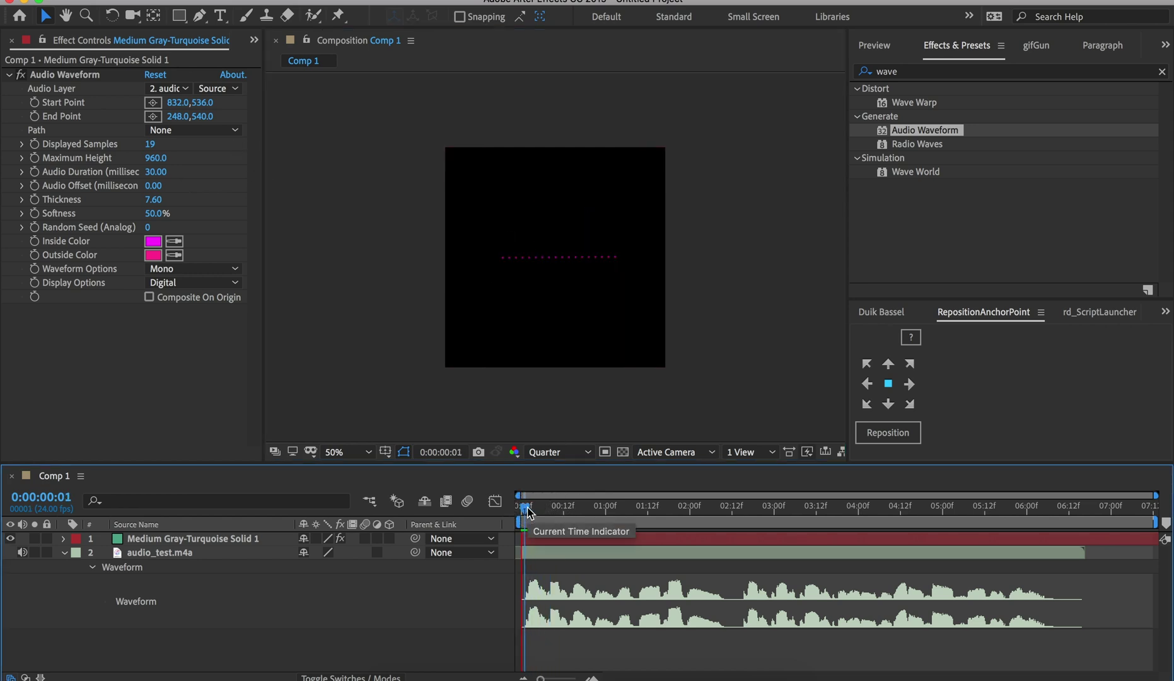
{"action": "key", "text": "space"}
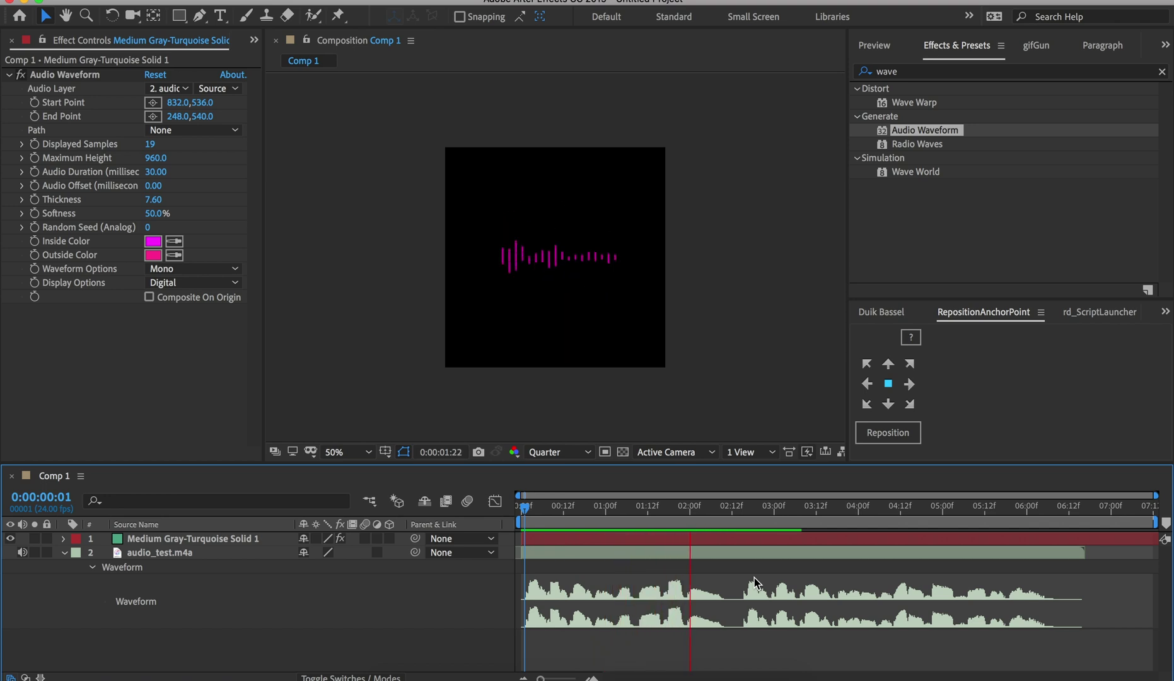
{"action": "left_click", "coordinate": [827, 516]}
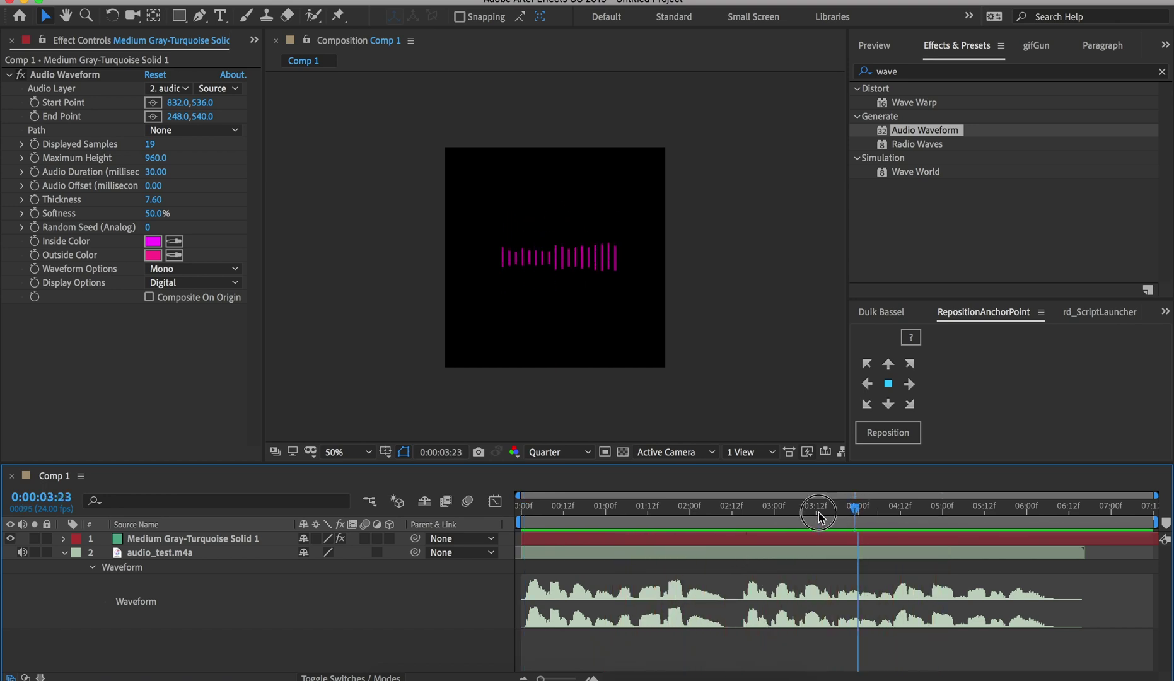
{"action": "left_click_drag", "start_coordinate": [819, 516], "coordinate": [924, 542]}
{"action": "left_click_drag", "start_coordinate": [754, 506], "coordinate": [731, 509]}
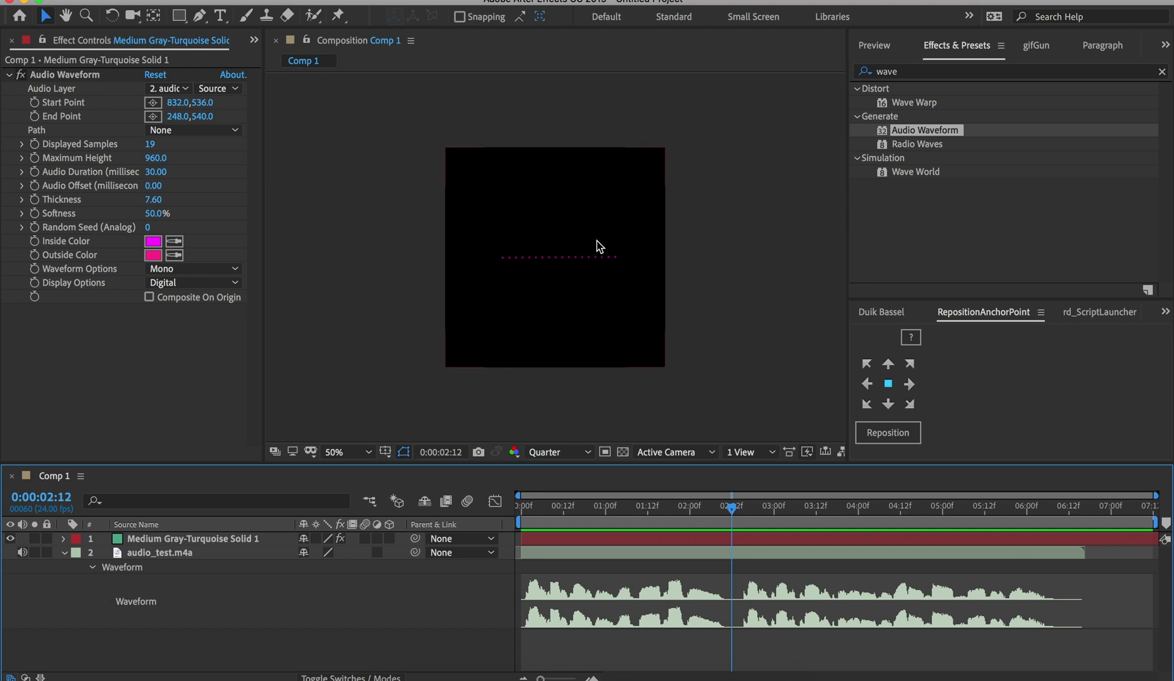
{"action": "left_click", "coordinate": [581, 516]}
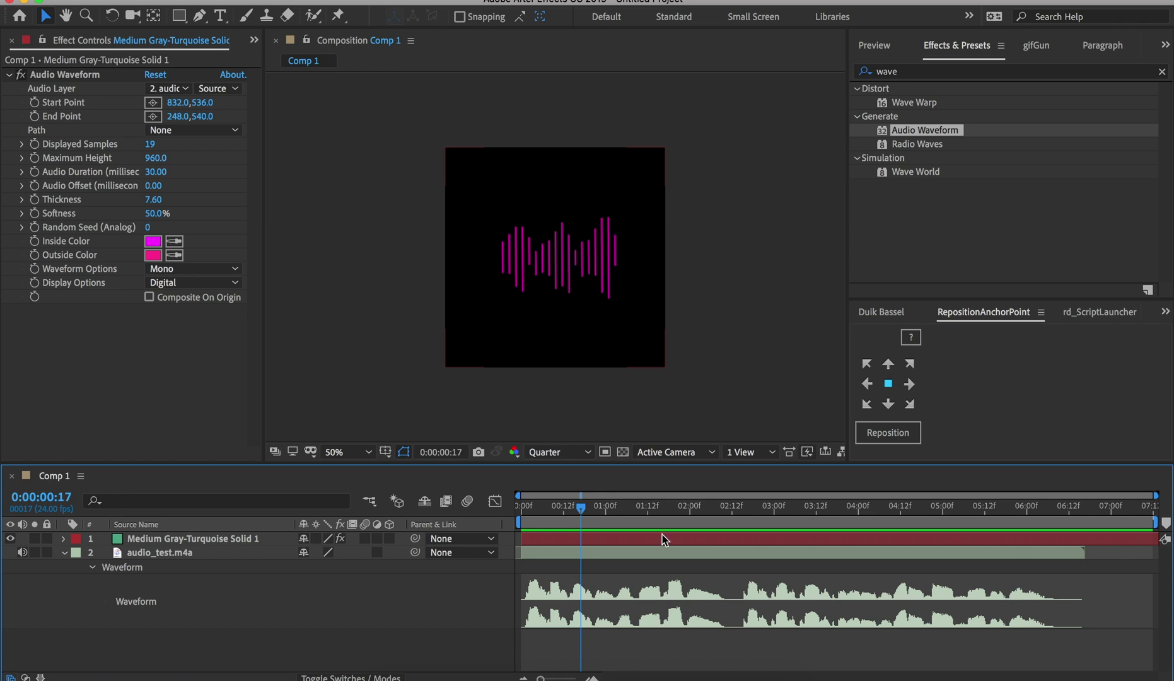
Select the audio and solid layers in turn, scrubbing frame by frame to frame 10
{"action": "left_click", "coordinate": [622, 554]}
{"action": "left_click_drag", "start_coordinate": [569, 525], "coordinate": [569, 511]}
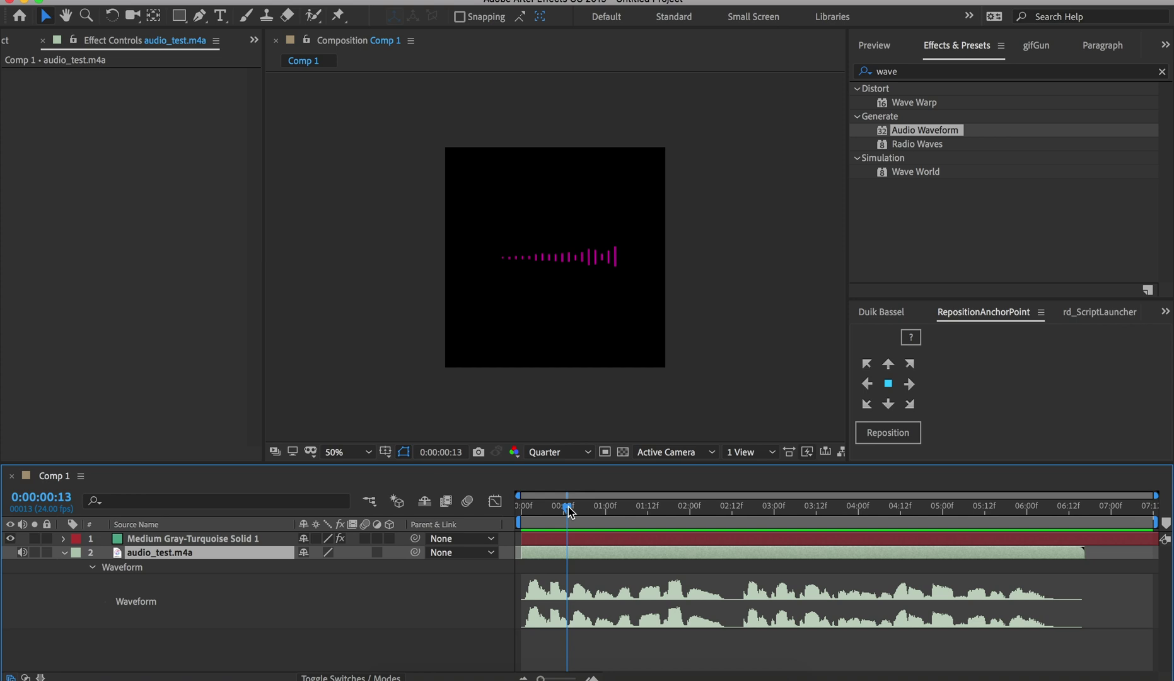
{"action": "left_click", "coordinate": [566, 539]}
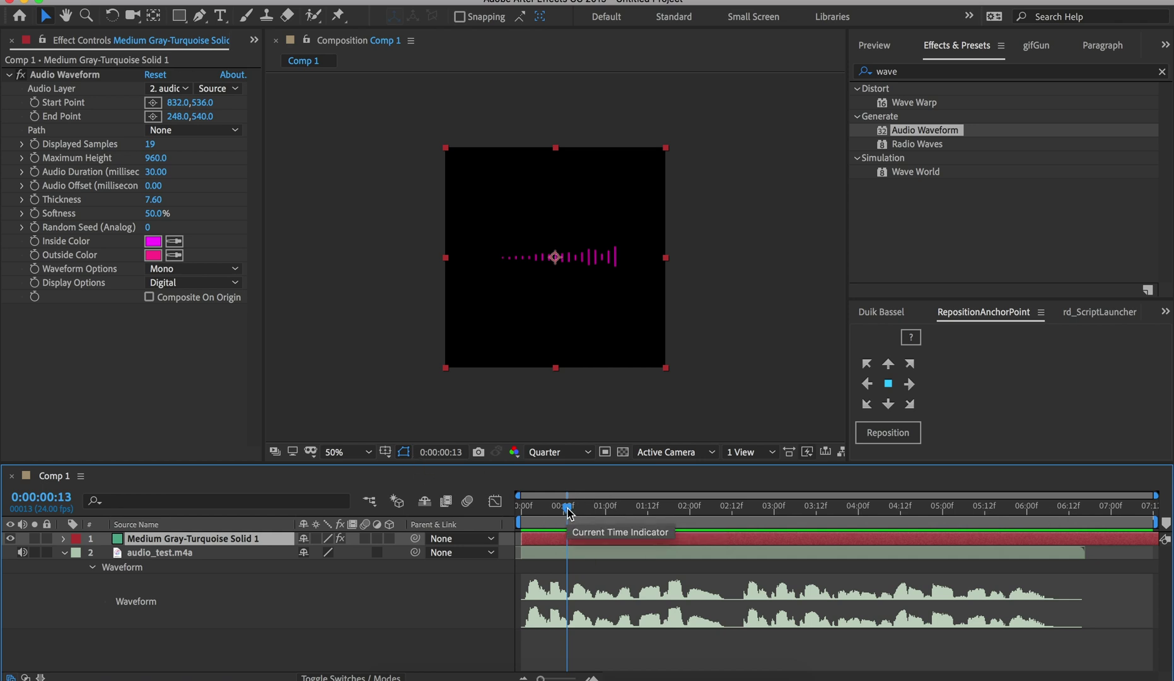
{"action": "mouse_move", "coordinate": [567, 509]}
{"action": "left_mouse_down"}
{"action": "mouse_move", "coordinate": [538, 508]}
{"action": "mouse_move", "coordinate": [570, 508]}
{"action": "mouse_move", "coordinate": [540, 508]}
{"action": "mouse_move", "coordinate": [558, 512]}
{"action": "mouse_move", "coordinate": [556, 498]}
{"action": "left_mouse_up"}
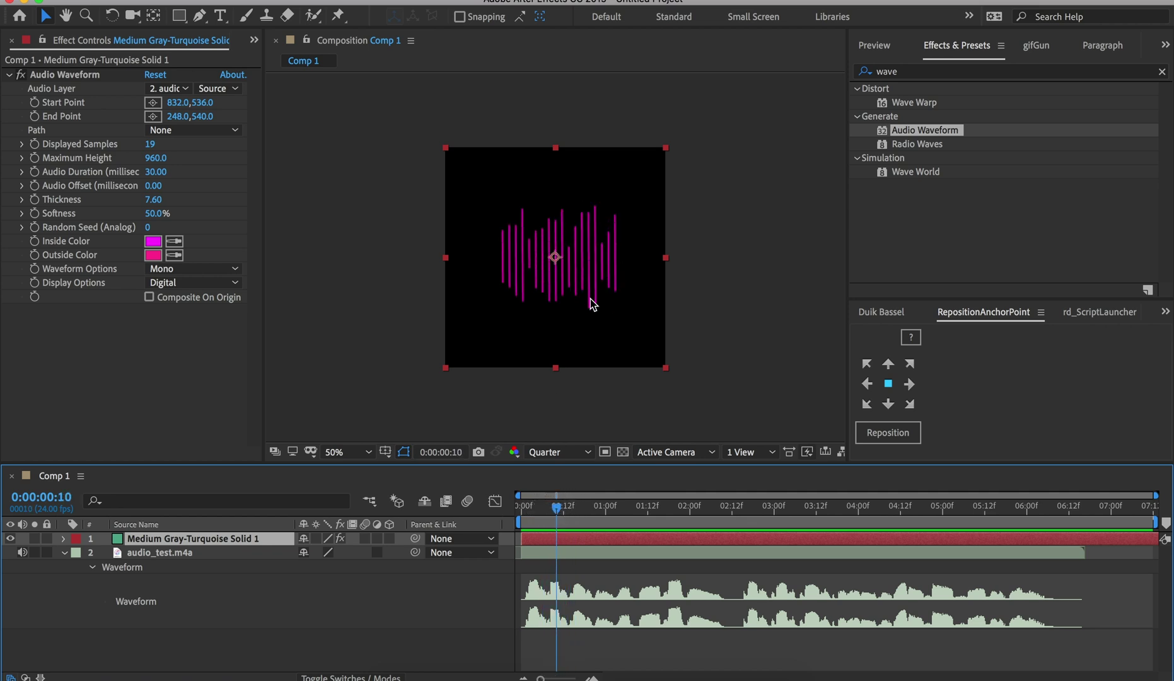
{"action": "left_click", "coordinate": [712, 402]}
Add a white text layer reading 'test test test' below the waveform bars
{"action": "key", "text": "ctrl+t"}
{"action": "left_click", "coordinate": [487, 334]}
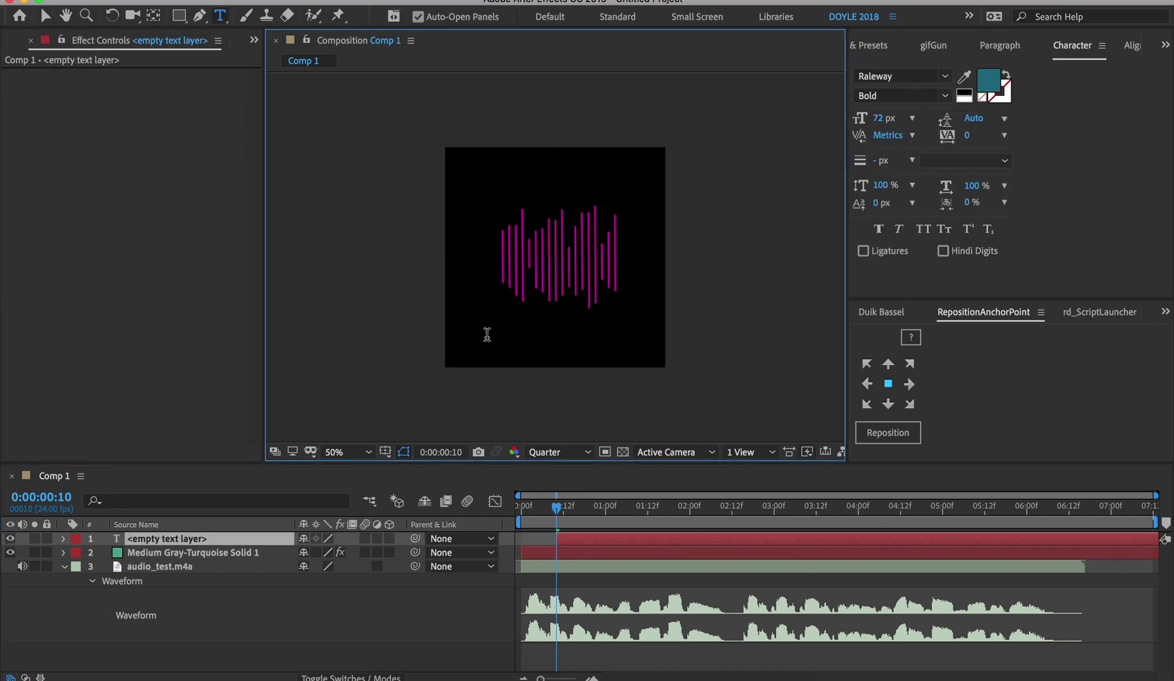
{"action": "type", "text": "test test test"}
{"action": "key", "text": "ctrl+a"}
{"action": "left_click", "coordinate": [987, 81]}
{"action": "left_click", "coordinate": [405, 503]}
{"action": "left_click", "coordinate": [666, 480]}
{"action": "left_click", "coordinate": [678, 457]}
{"action": "left_click", "coordinate": [679, 468]}
Centre the caption horizontally in the comp and preview from the start
{"action": "left_click", "coordinate": [1132, 45]}
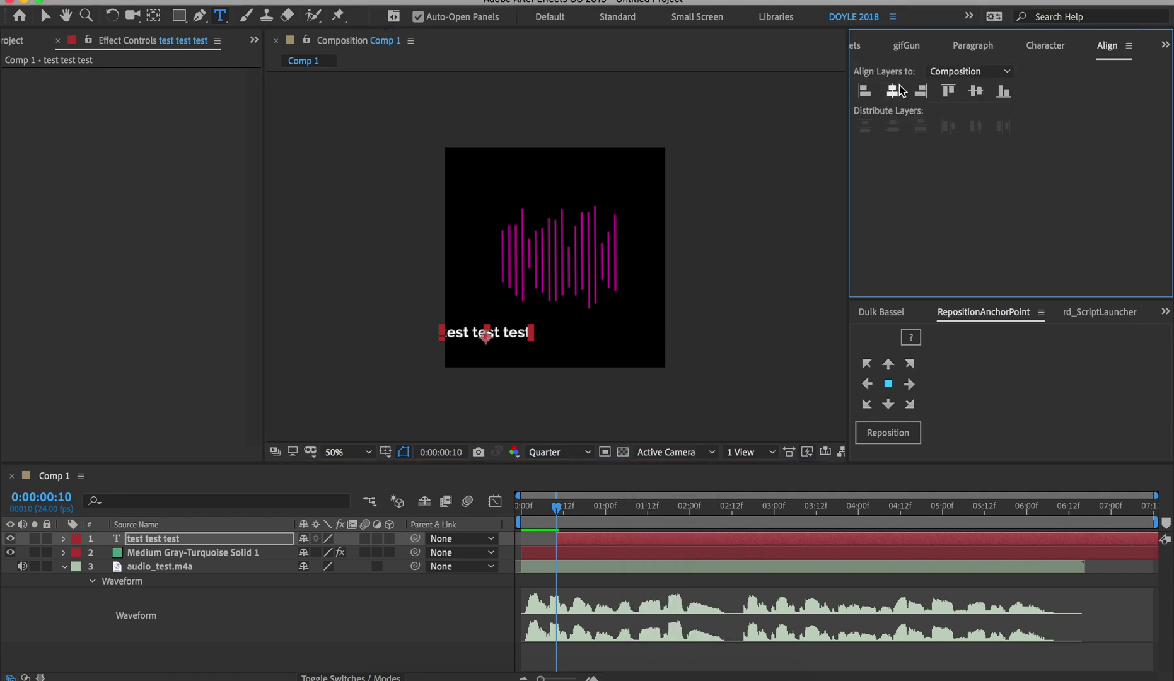
{"action": "left_click", "coordinate": [900, 92]}
{"action": "left_click", "coordinate": [519, 509]}
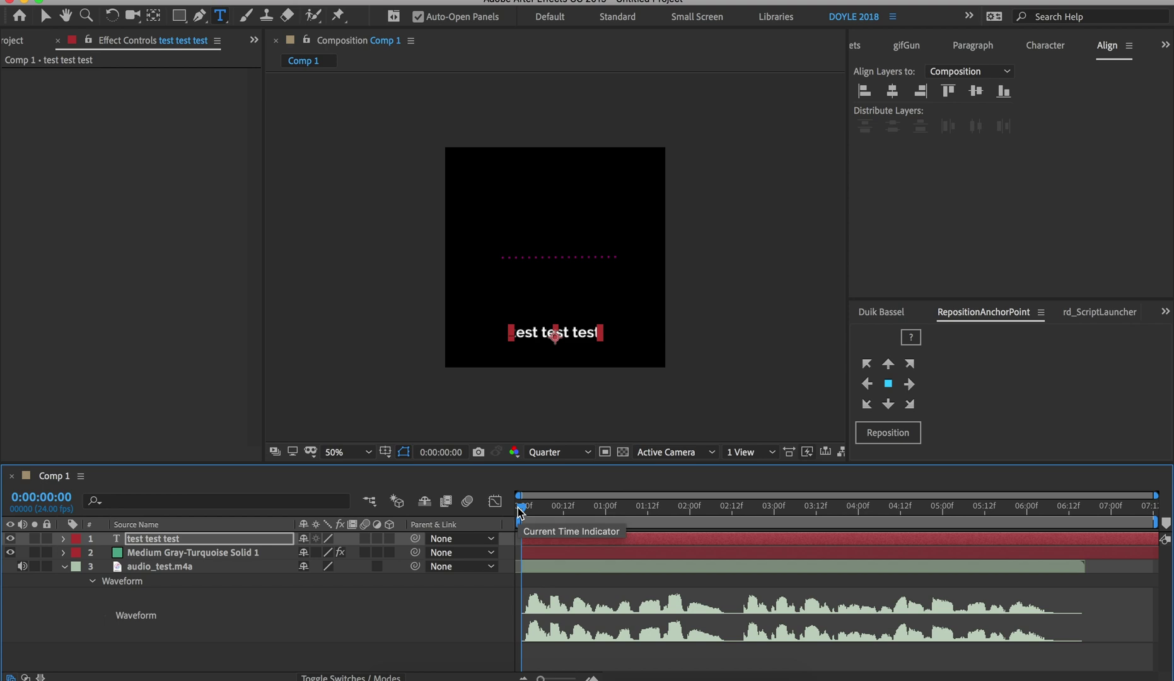
{"action": "key", "text": "space"}
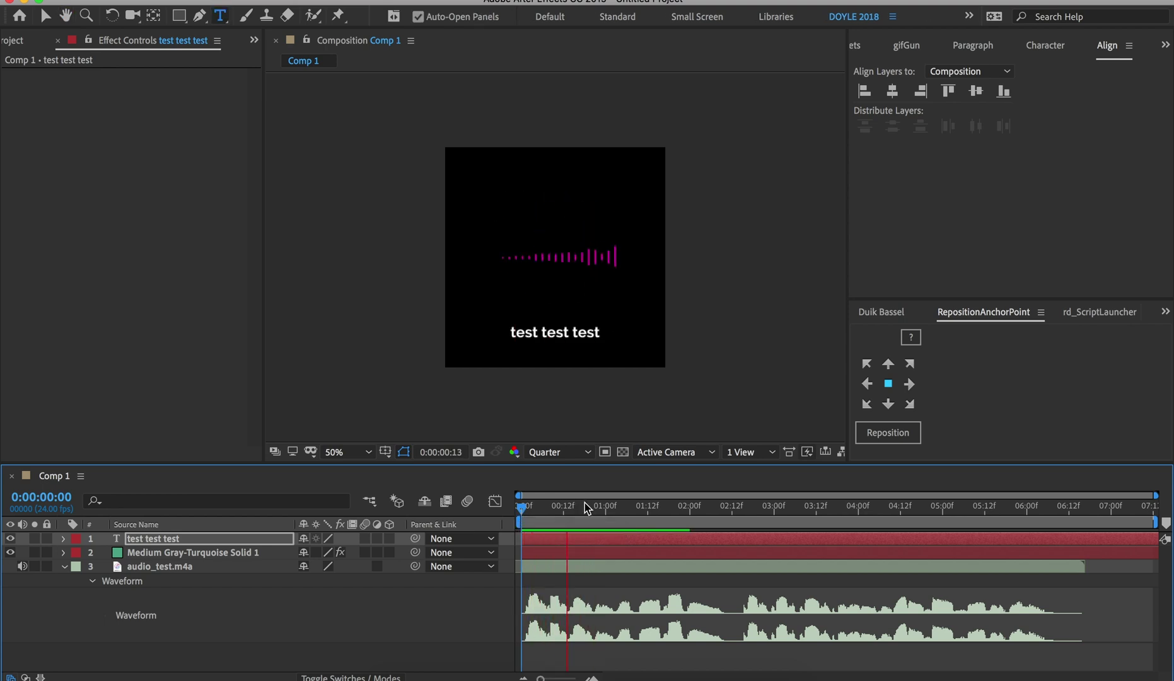
Split the caption layer at frame 20 and retype the new piece to introduce the speaker by name
{"action": "left_click", "coordinate": [587, 507]}
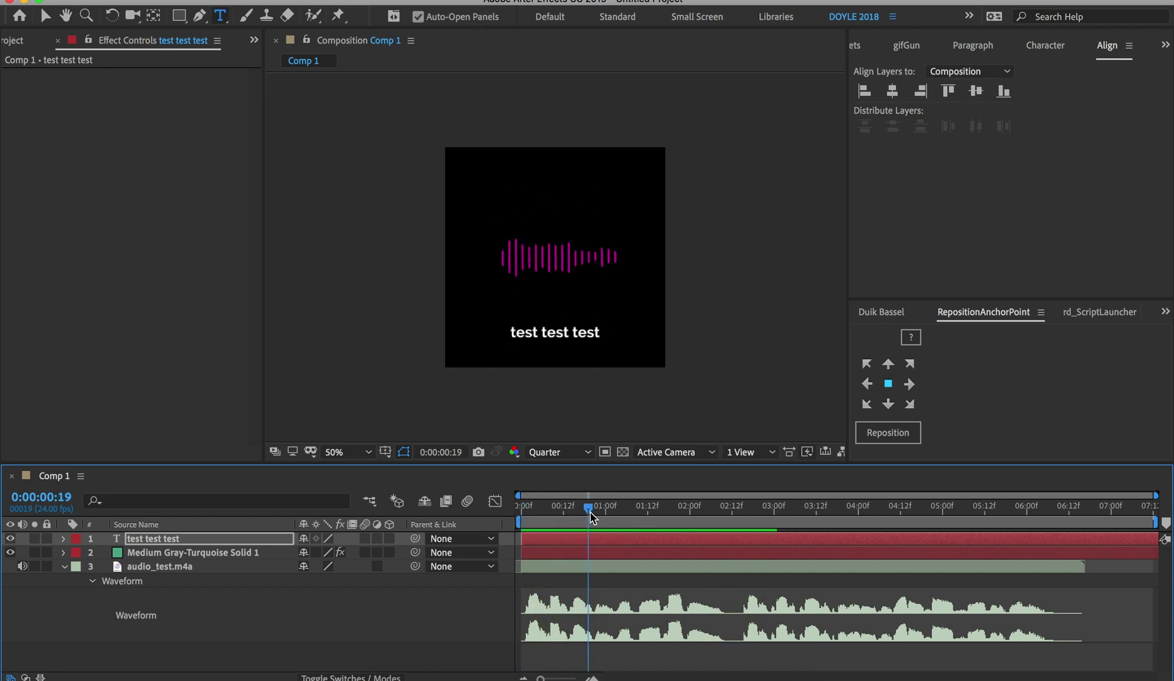
{"action": "left_click_drag", "start_coordinate": [590, 512], "coordinate": [594, 517]}
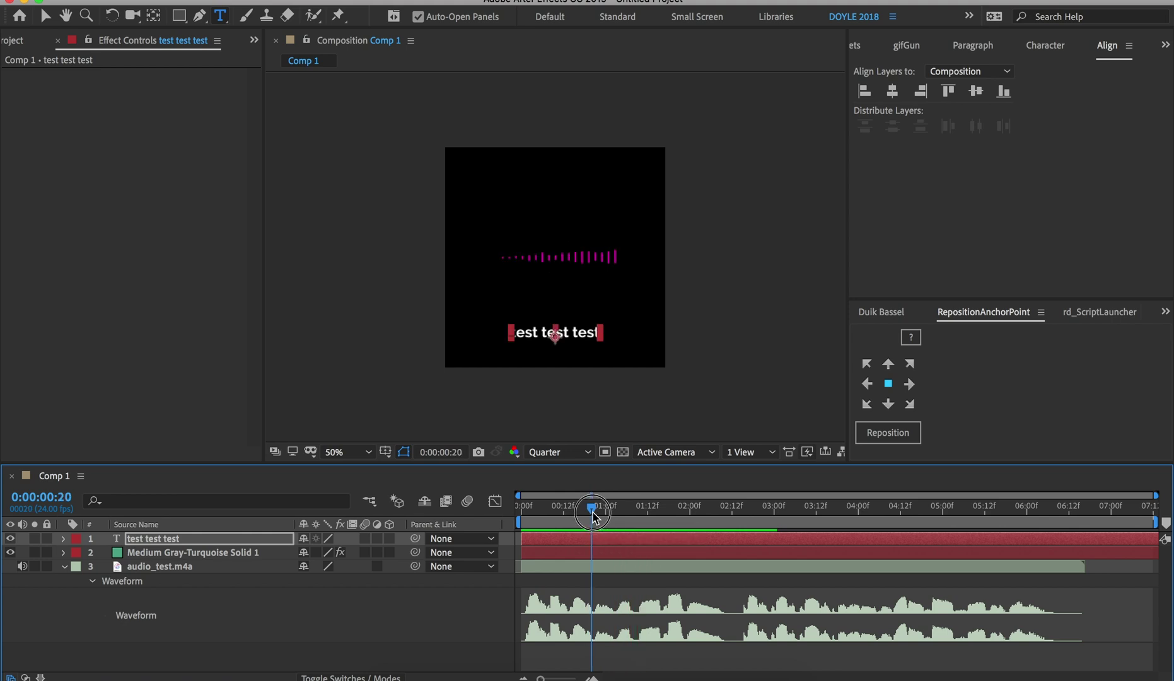
{"action": "key", "text": "ctrl+shift+d"}
{"action": "double_click", "coordinate": [609, 541]}
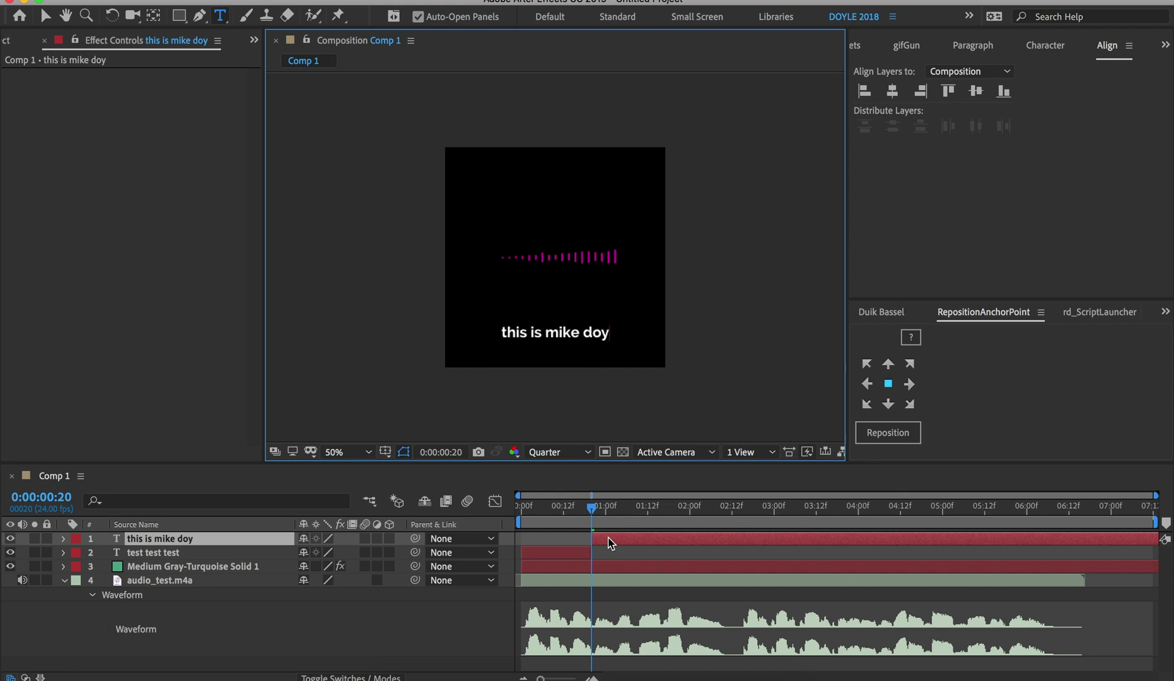
{"action": "key", "text": "Escape"}
{"action": "key", "text": "space"}
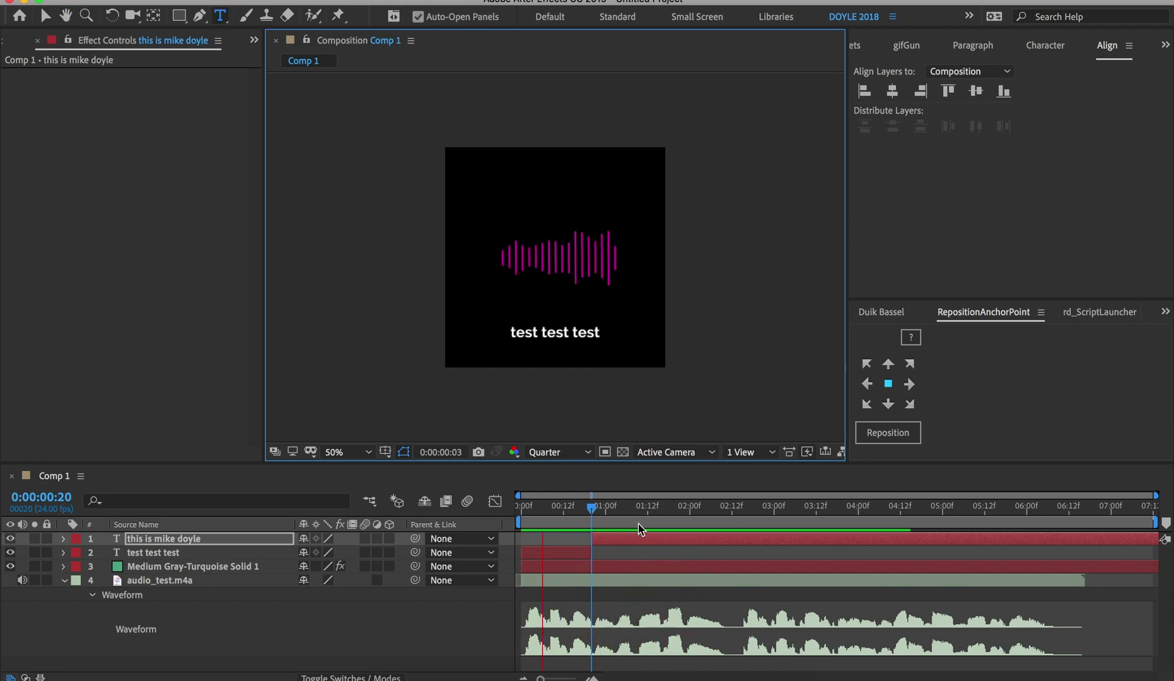
Split the caption again at 0:00:01:16, retype the new piece as 'talking', and preview it
{"action": "left_click_drag", "start_coordinate": [668, 514], "coordinate": [662, 516]}
{"action": "key", "text": "super+shift+d"}
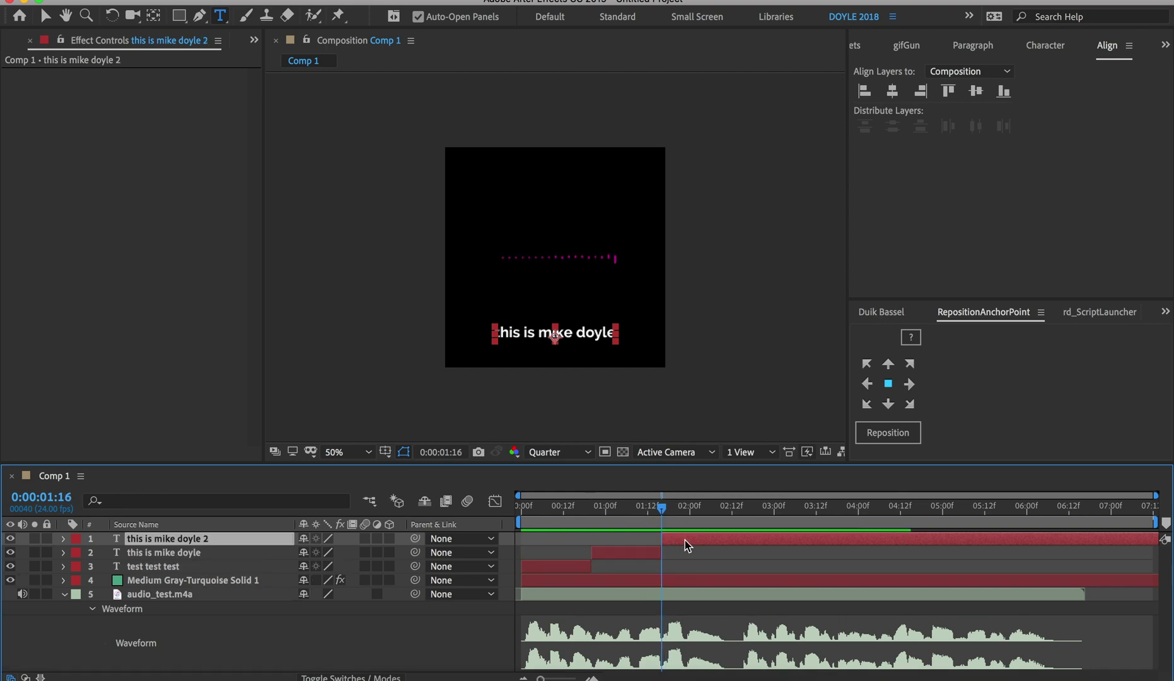
{"action": "double_click", "coordinate": [685, 539]}
{"action": "type", "text": "talking"}
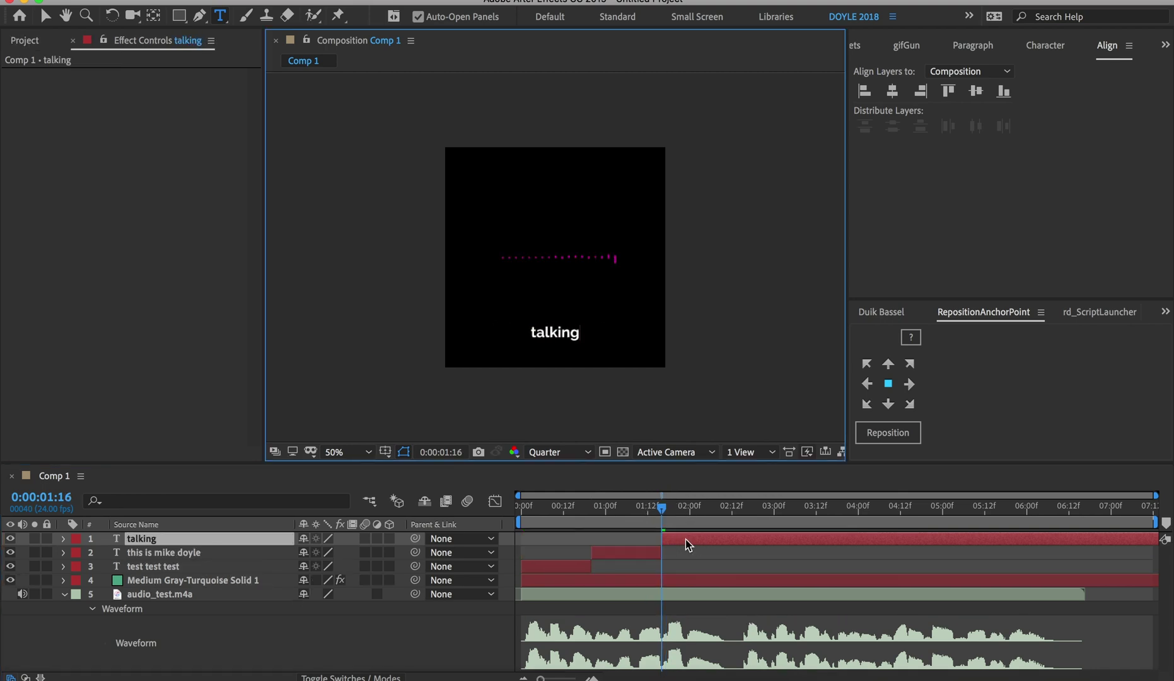
{"action": "key", "text": "Escape"}
{"action": "key", "text": "space"}
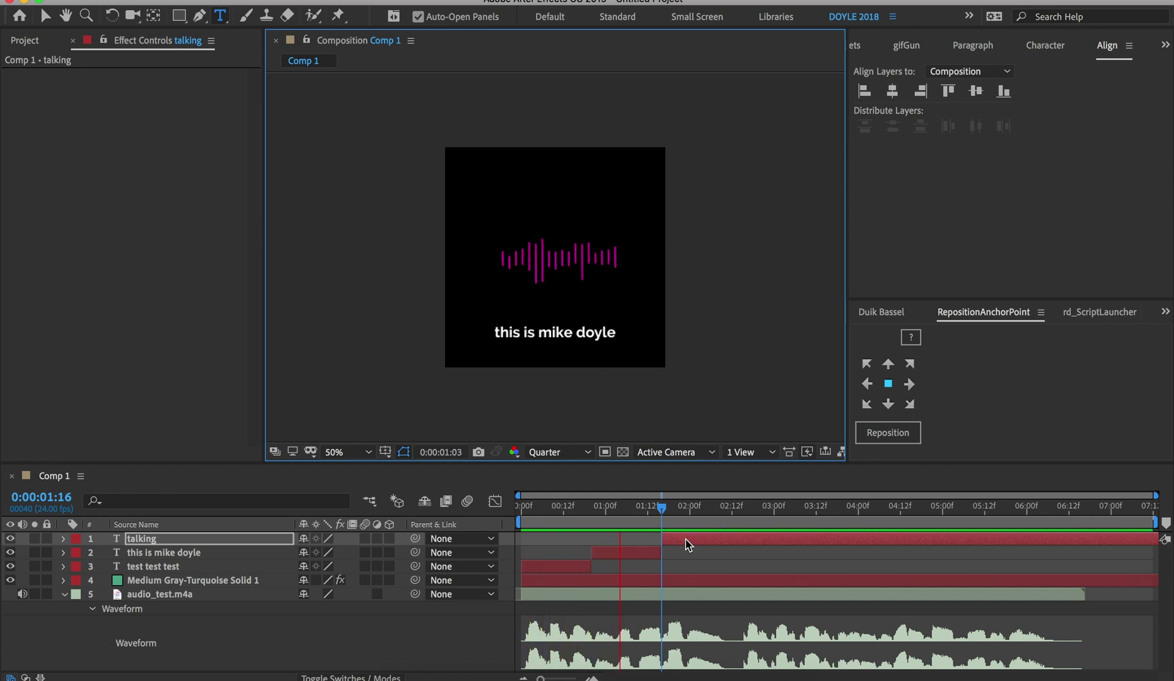
{"action": "key", "text": "space"}
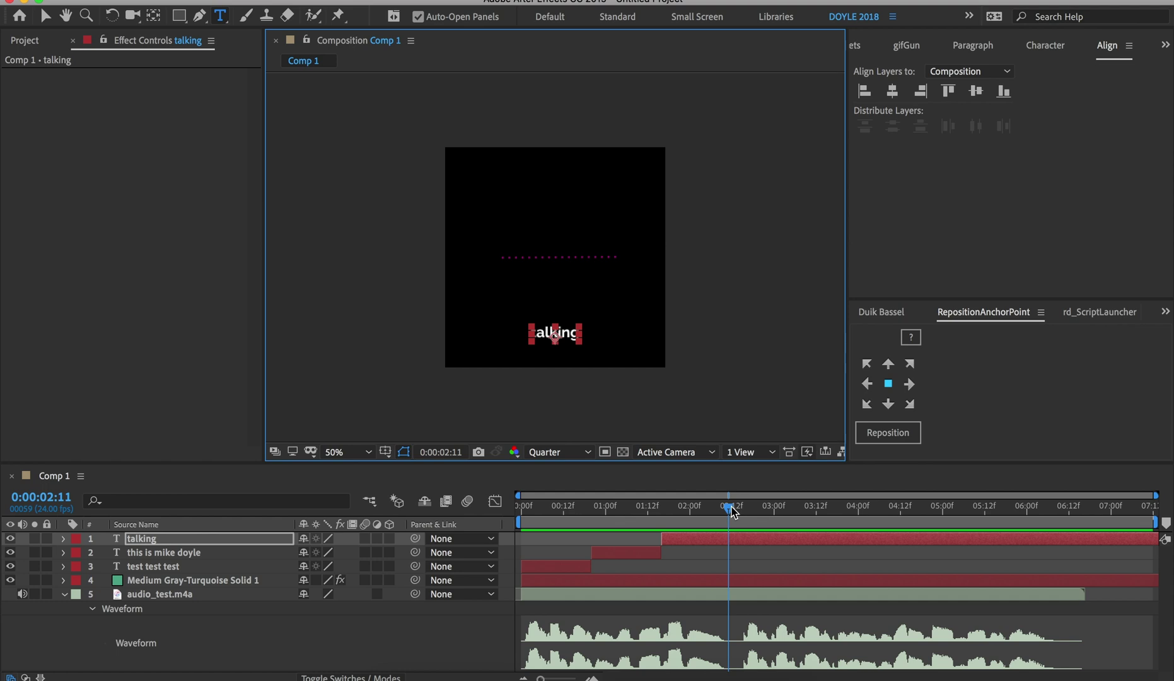
{"action": "left_click", "coordinate": [733, 512]}
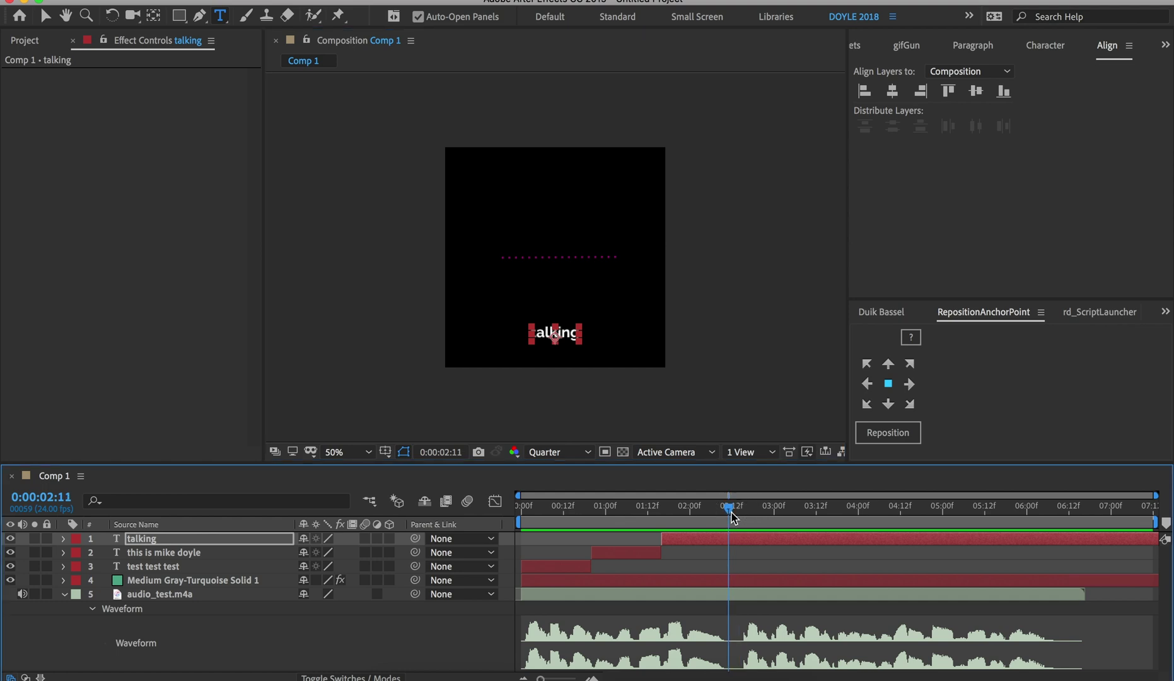
Check the composition settings with the waveform solid selected, leaving them unchanged, then deselect all layers
{"action": "key", "text": "v"}
{"action": "left_click", "coordinate": [605, 183]}
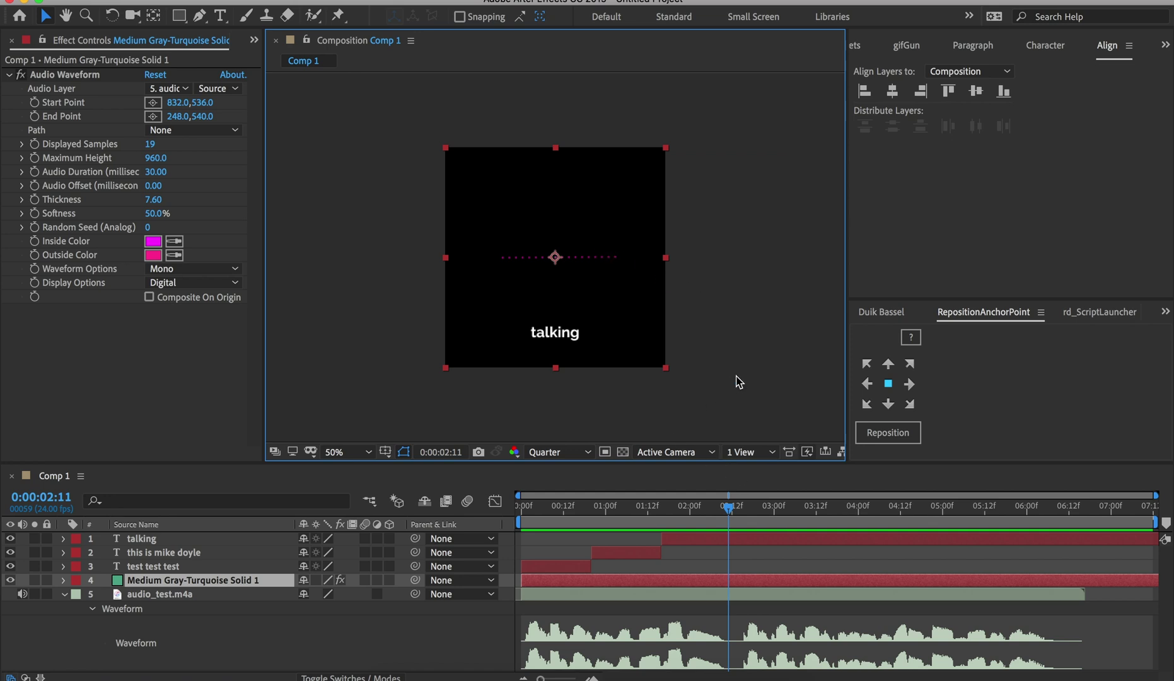
{"action": "key", "text": "super+k"}
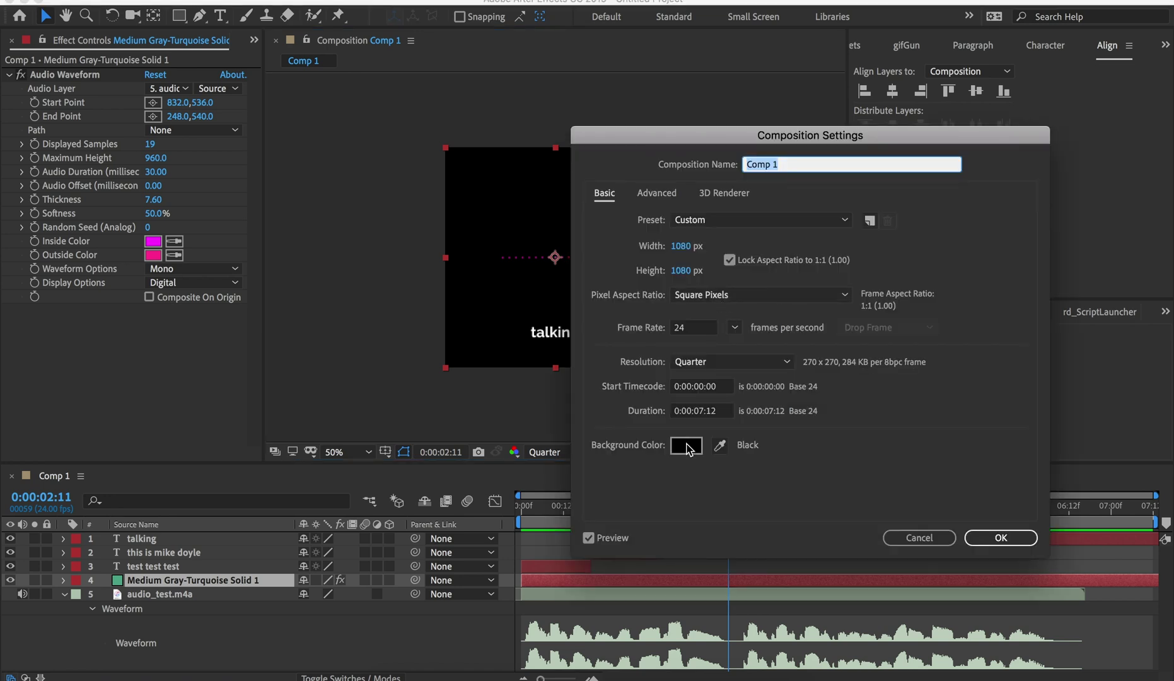
{"action": "key", "text": "Return"}
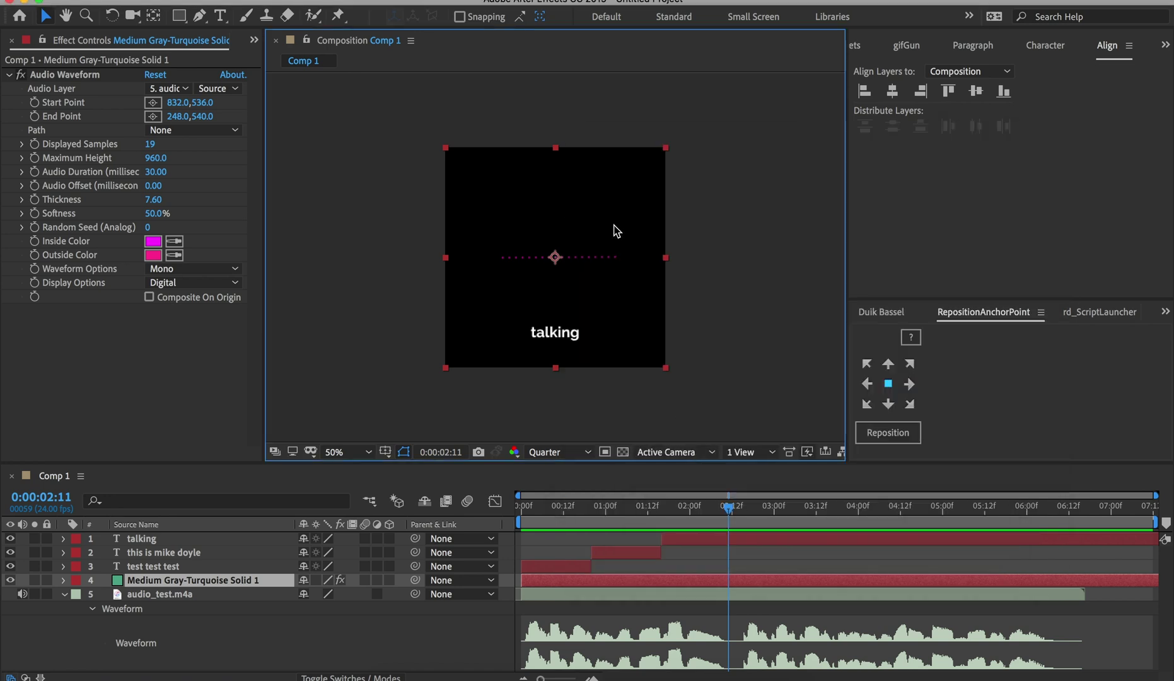
{"action": "left_click", "coordinate": [752, 391]}
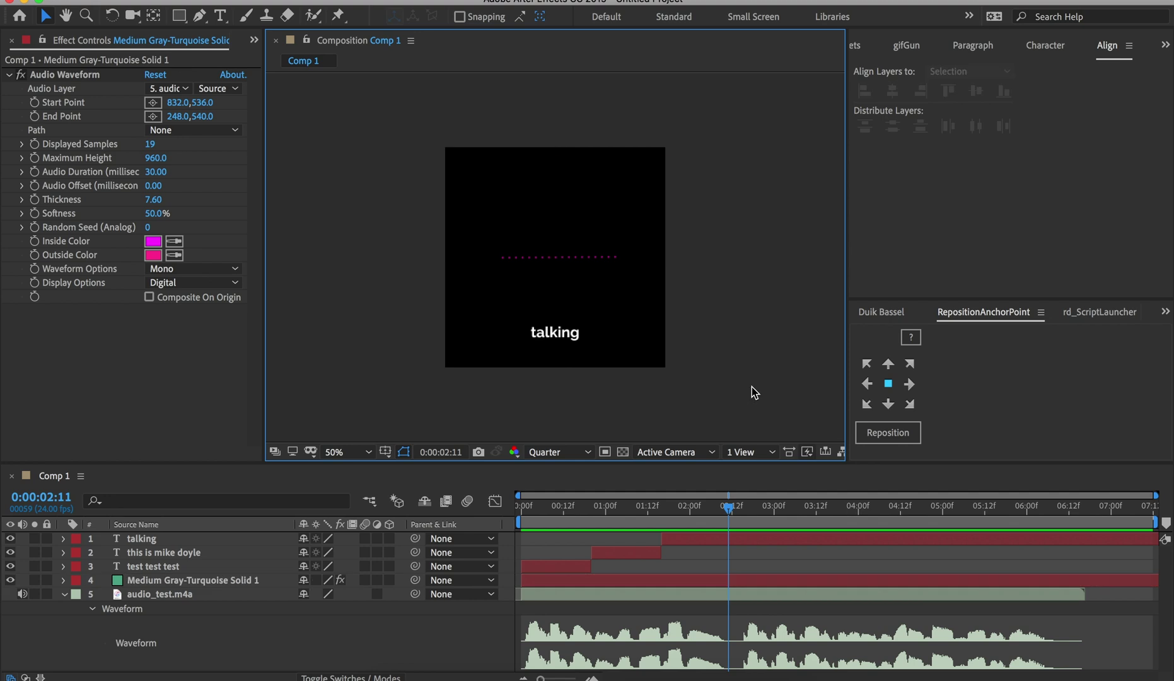
Add a dark green solid starting at 0:00, send it to the bottom, and preview
{"action": "key", "text": "super+y"}
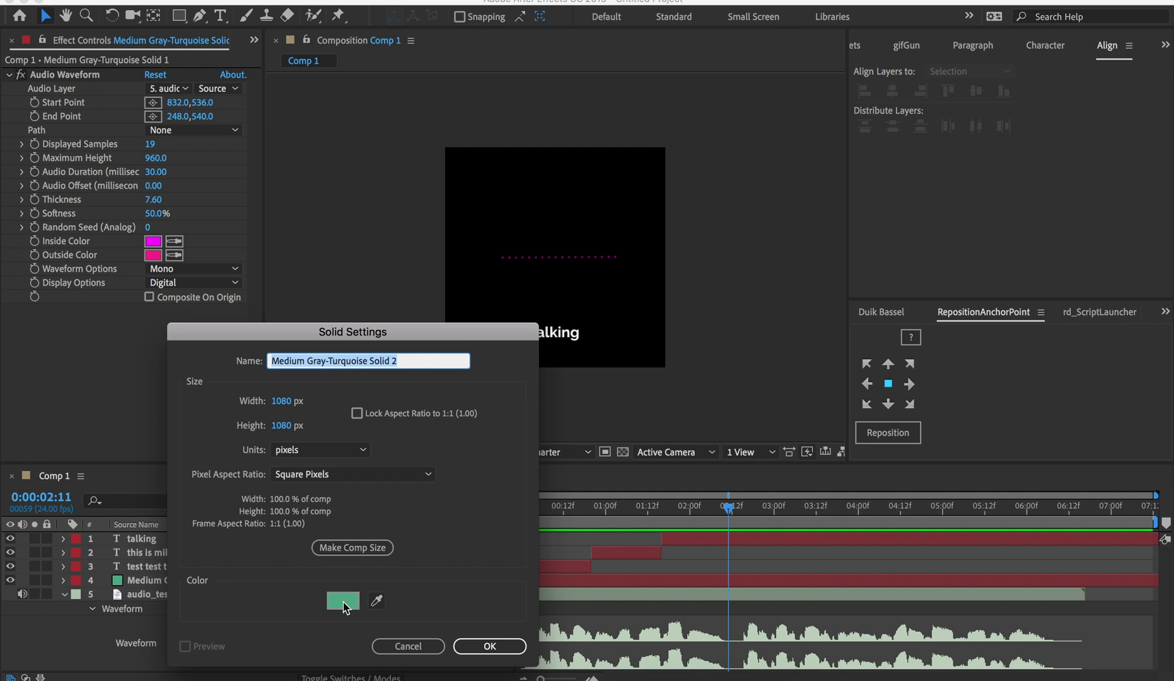
{"action": "left_click", "coordinate": [344, 604]}
{"action": "mouse_move", "coordinate": [339, 492]}
{"action": "left_mouse_down"}
{"action": "mouse_move", "coordinate": [281, 451]}
{"action": "mouse_move", "coordinate": [448, 597]}
{"action": "mouse_move", "coordinate": [484, 581]}
{"action": "mouse_move", "coordinate": [490, 589]}
{"action": "left_mouse_up"}
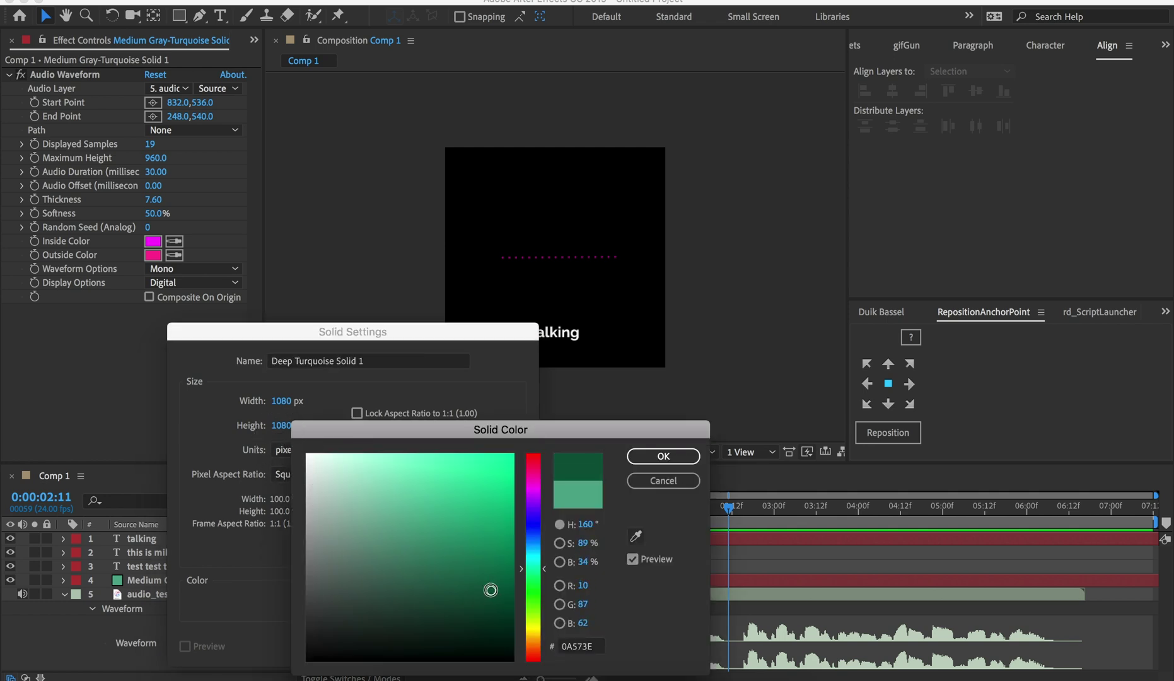
{"action": "left_click", "coordinate": [660, 457]}
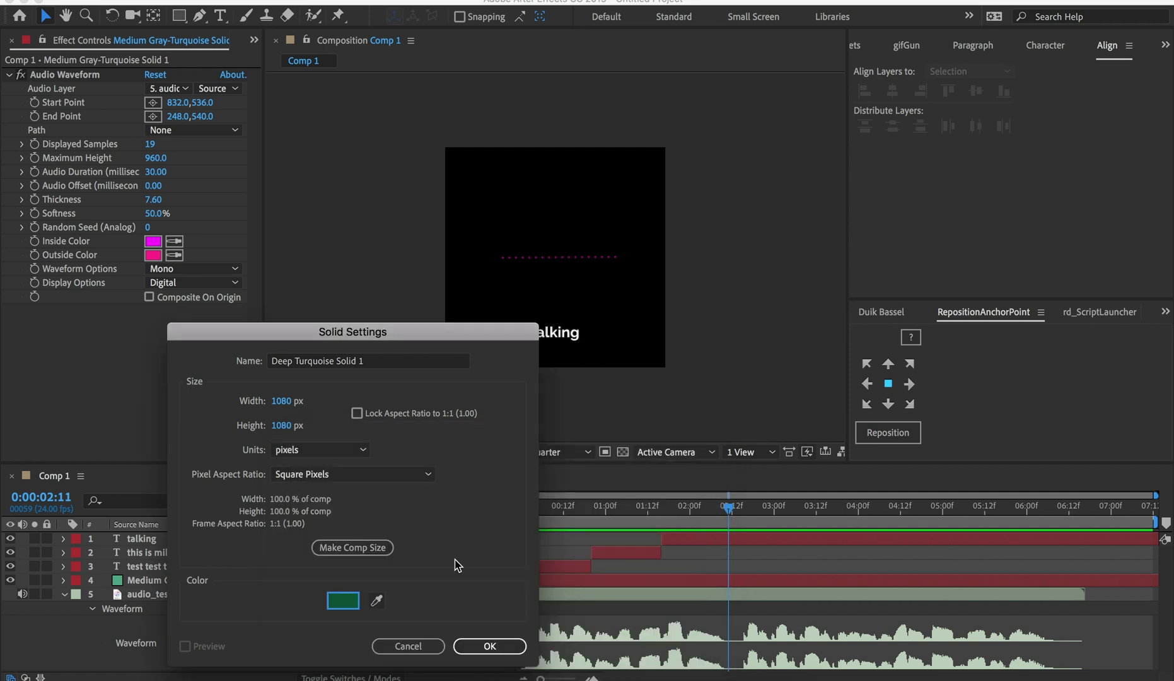
{"action": "left_click", "coordinate": [486, 642]}
{"action": "left_click_drag", "start_coordinate": [757, 541], "coordinate": [551, 542]}
{"action": "key", "text": "super+shift+bracketleft"}
{"action": "key", "text": "space"}
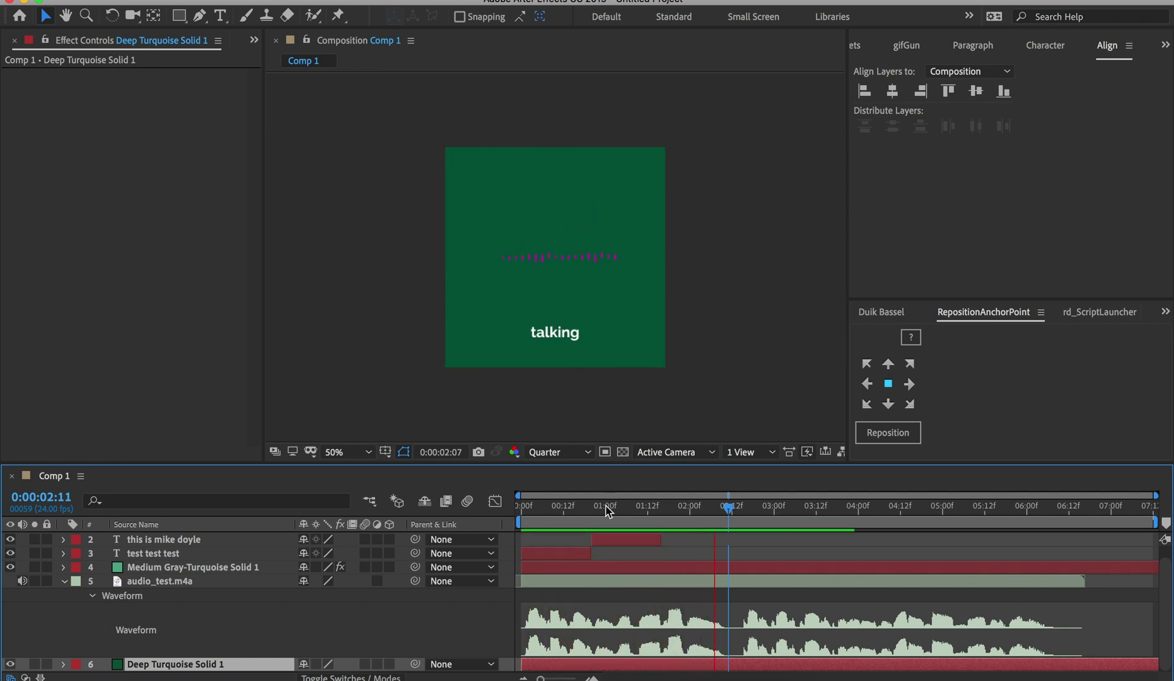
At 0:00:01:01, replace the name caption's text with the domain part of the e-mail address
{"action": "left_click", "coordinate": [609, 509]}
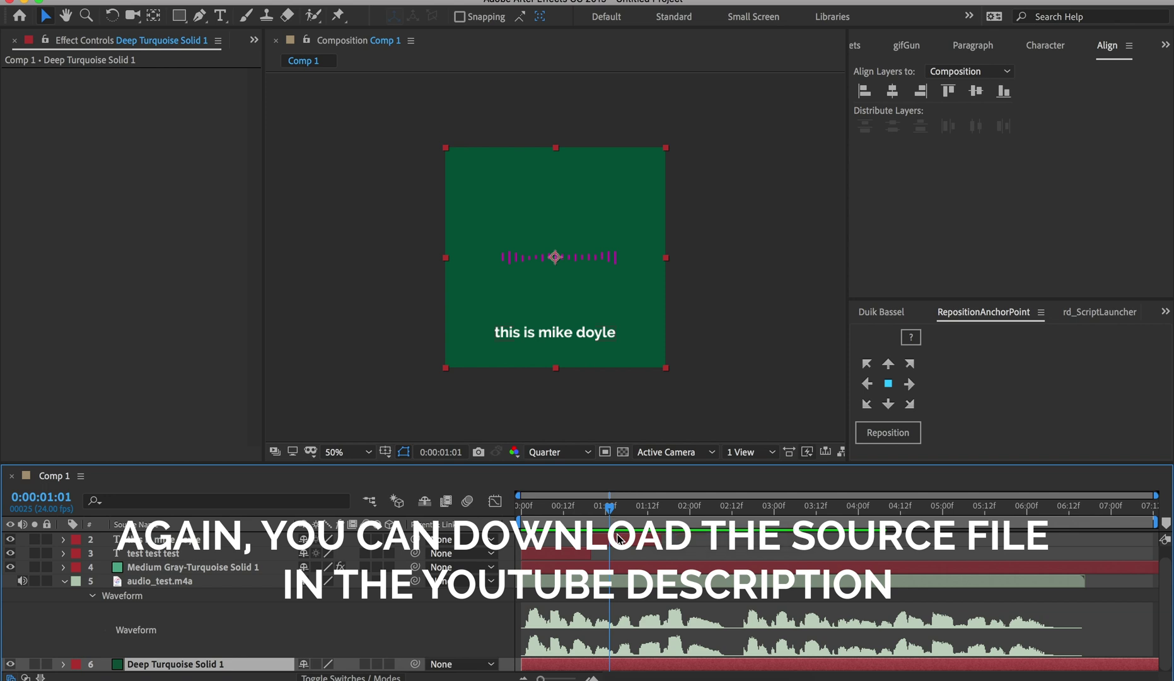
{"action": "double_click", "coordinate": [618, 540]}
{"action": "type", "text": "rive80."}
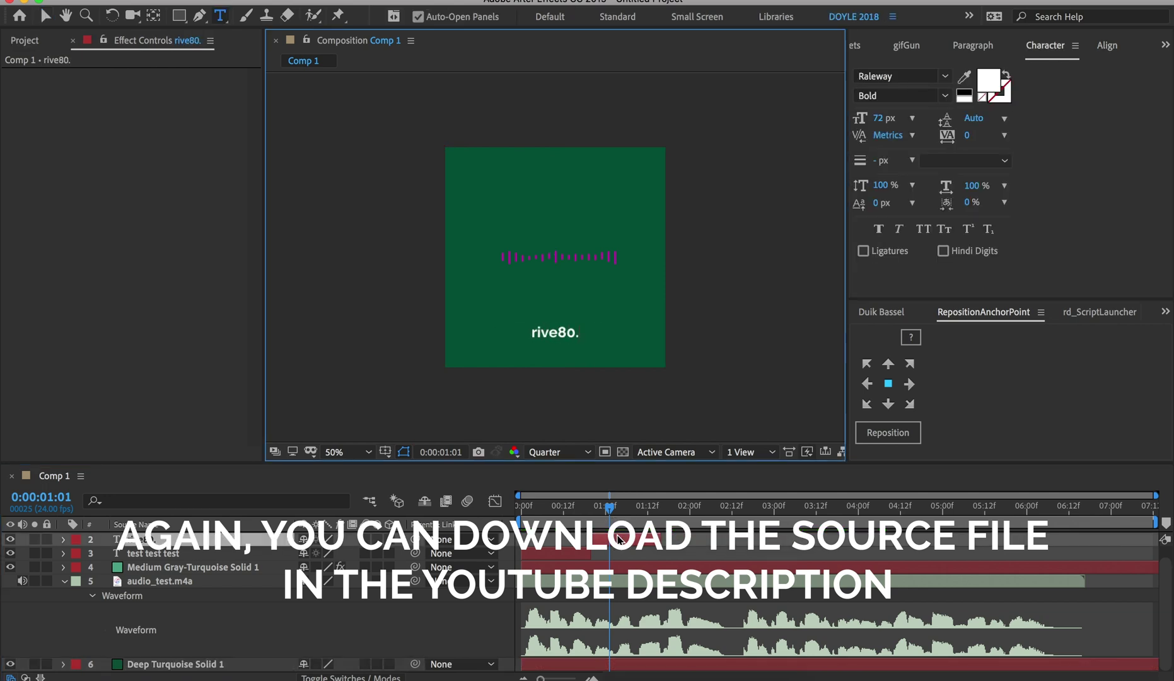
{"action": "type", "text": "cdrive80.com"}
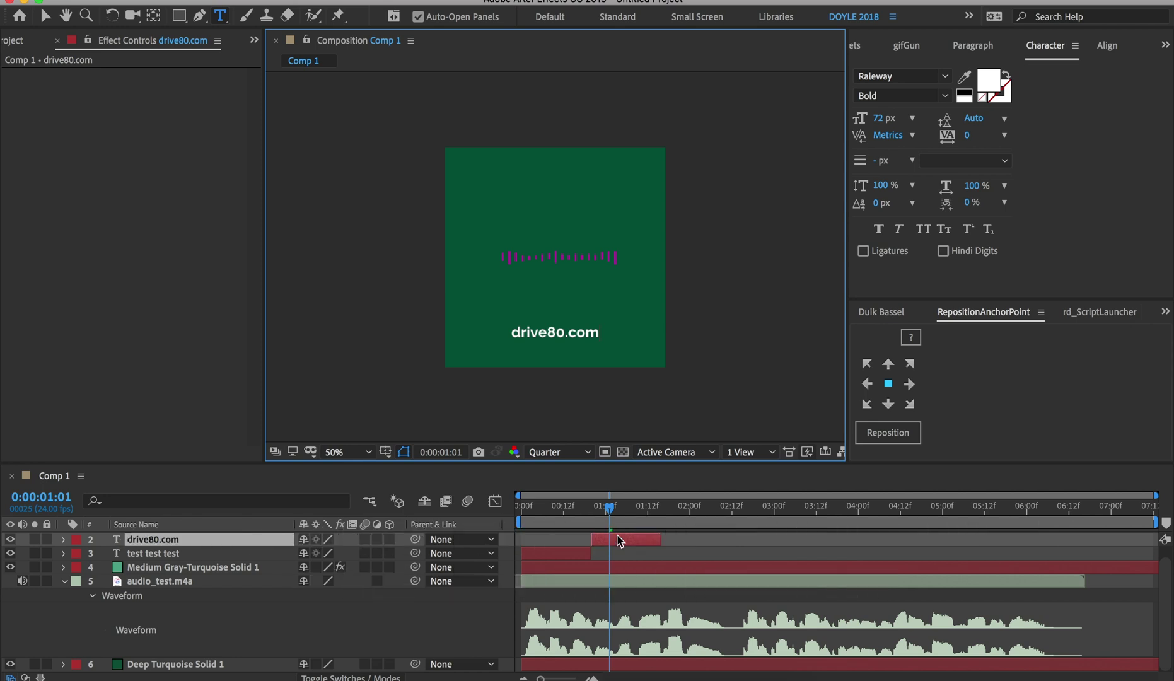
{"action": "left_click", "coordinate": [45, 15]}
{"action": "left_click", "coordinate": [713, 362]}
{"action": "left_click", "coordinate": [574, 348]}
{"action": "left_click", "coordinate": [750, 330]}
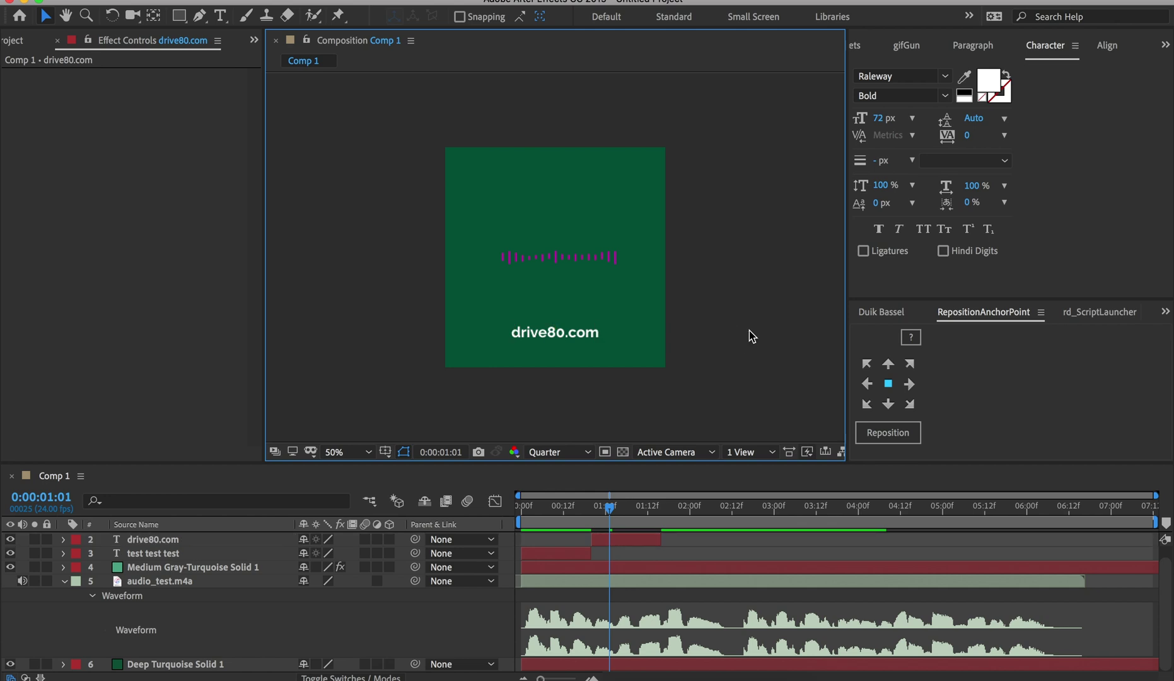
Complete the caption's e-mail address by adding the user name and @ at the start, fixing typos
{"action": "double_click", "coordinate": [546, 335]}
{"action": "key", "text": "Home"}
{"action": "type", "text": "mik"}
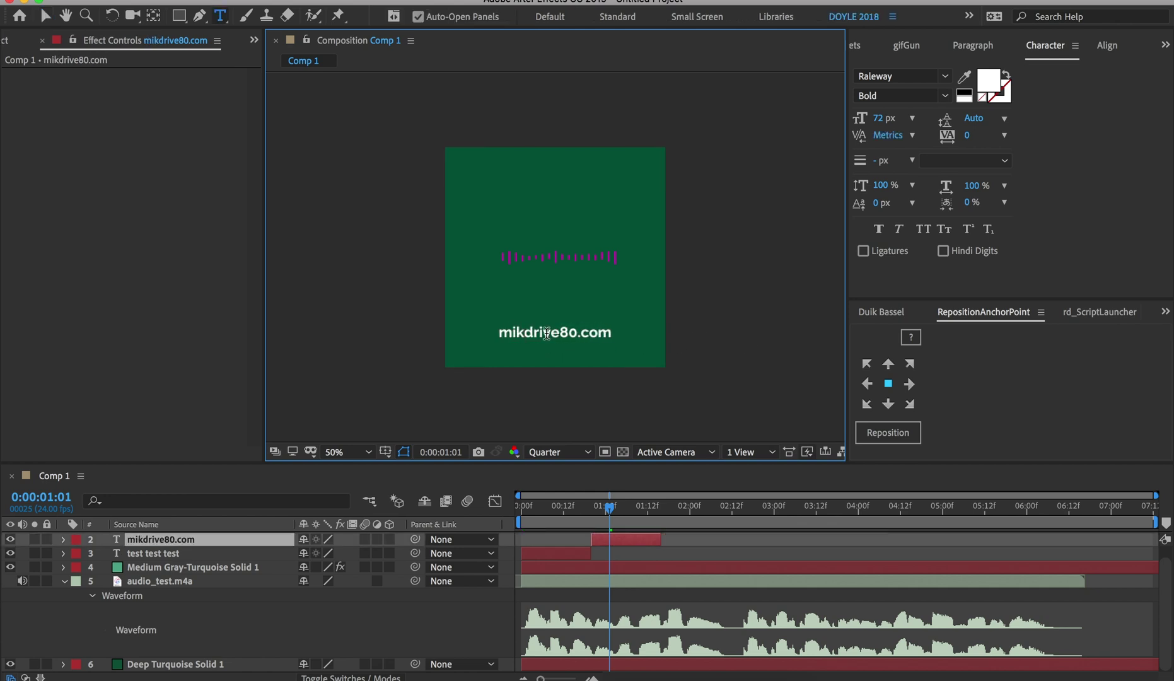
{"action": "key", "text": "BackSpace"}
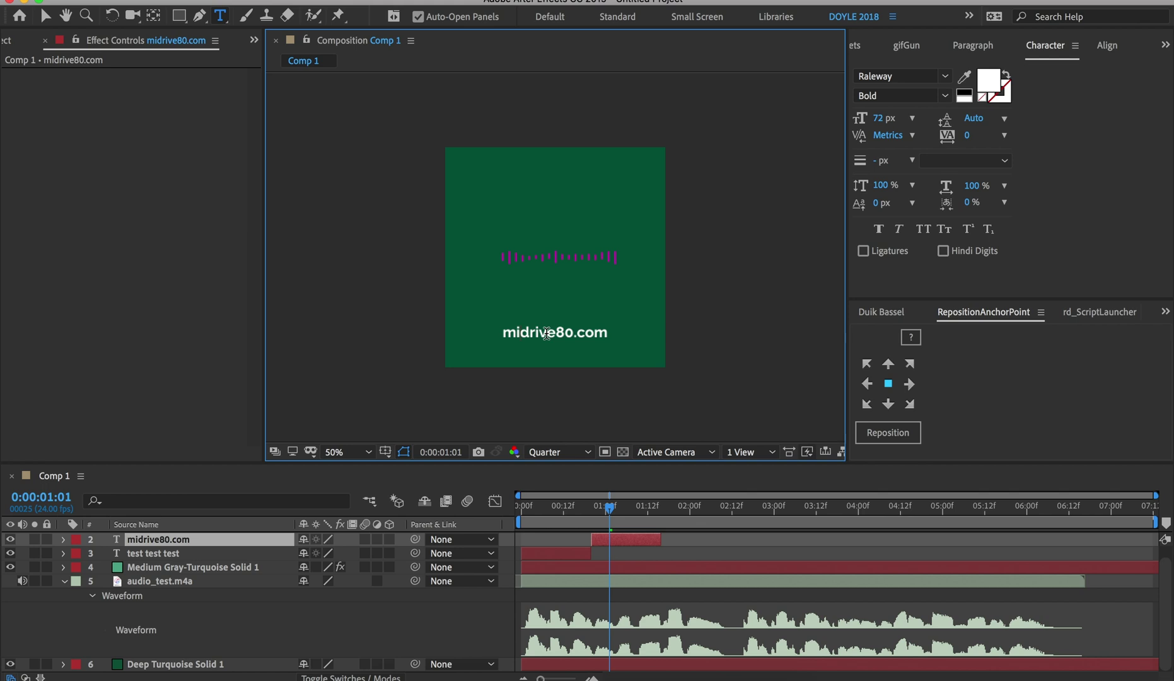
{"action": "key", "text": "BackSpace"}
{"action": "key", "text": "Escape"}
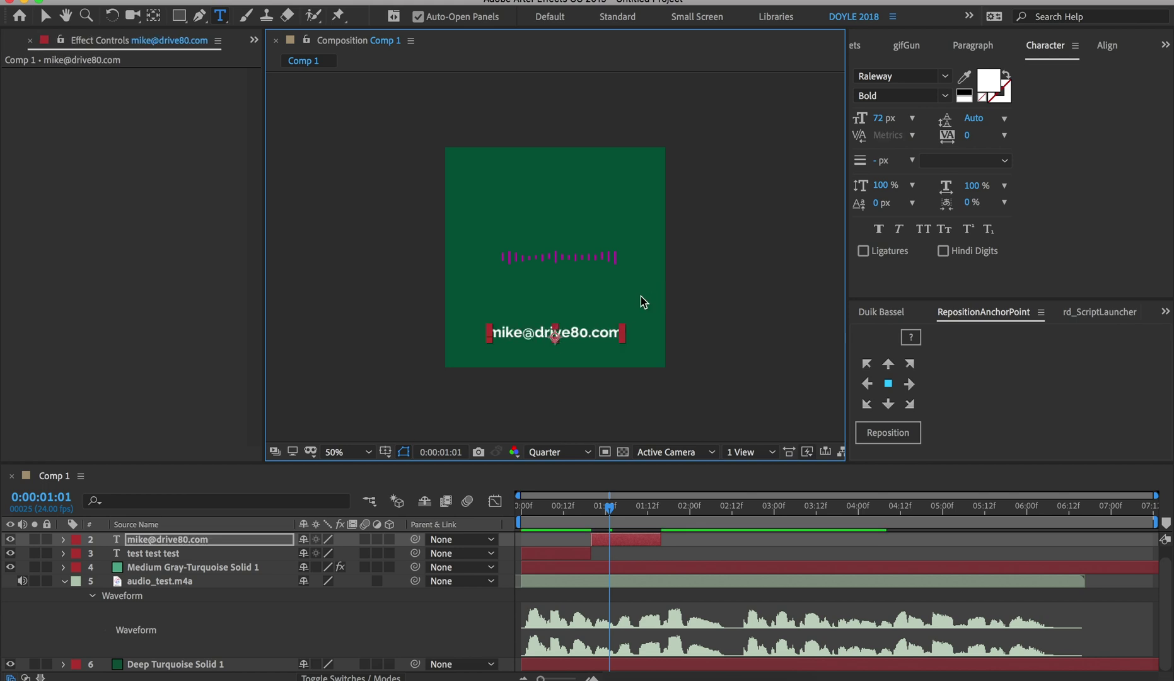
{"action": "key", "text": "super+shift+a"}
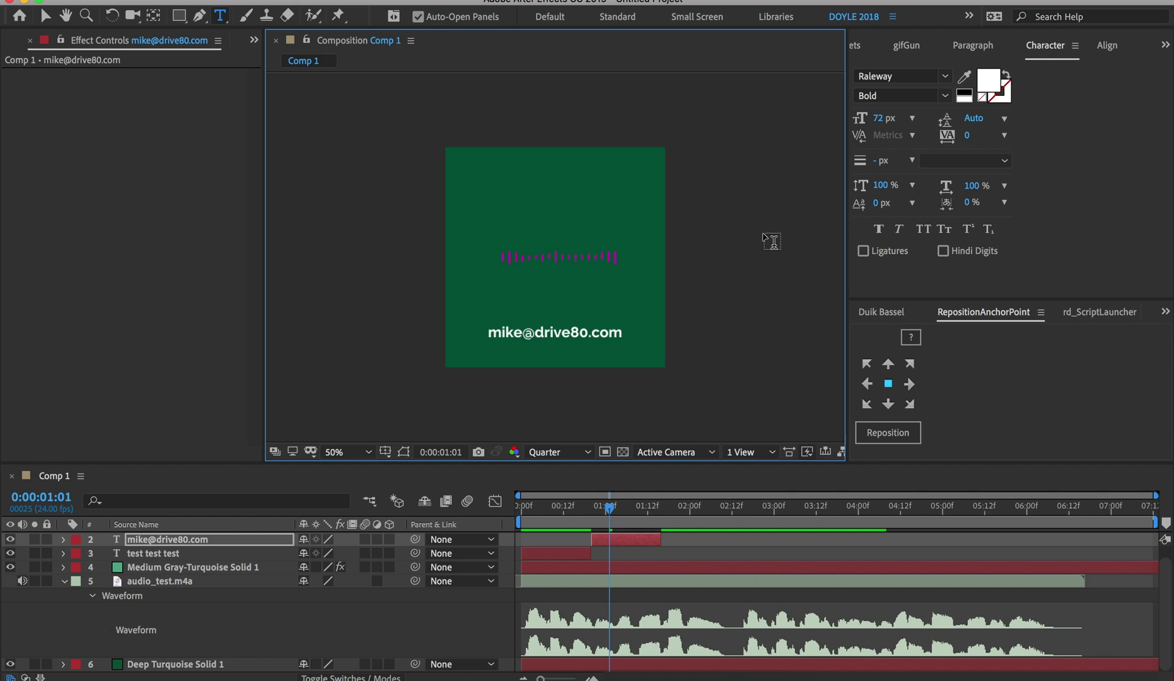